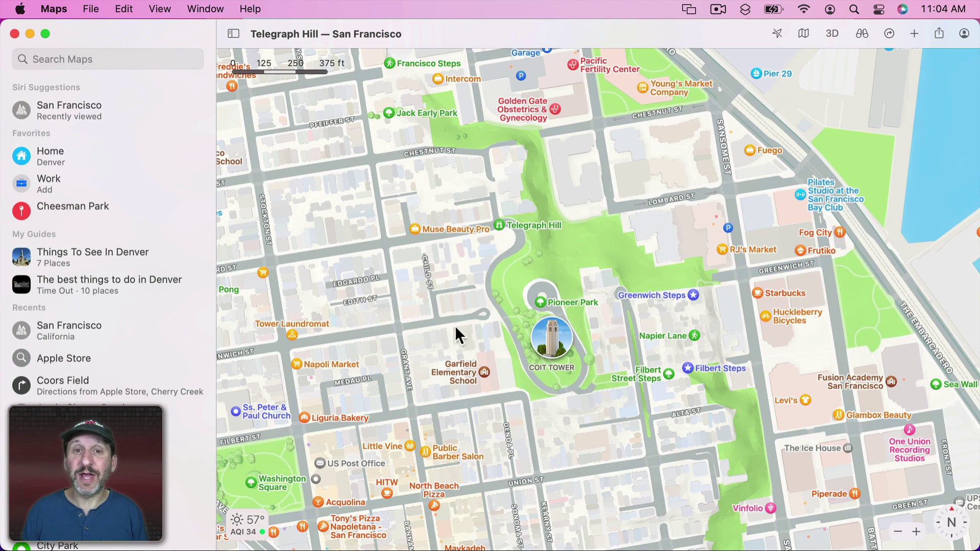
Turn on the 3D view and zoom in closer on Coit Tower.
{"action": "left_click_drag", "start_coordinate": [519, 334], "coordinate": [515, 302]}
{"action": "left_click", "coordinate": [831, 36]}
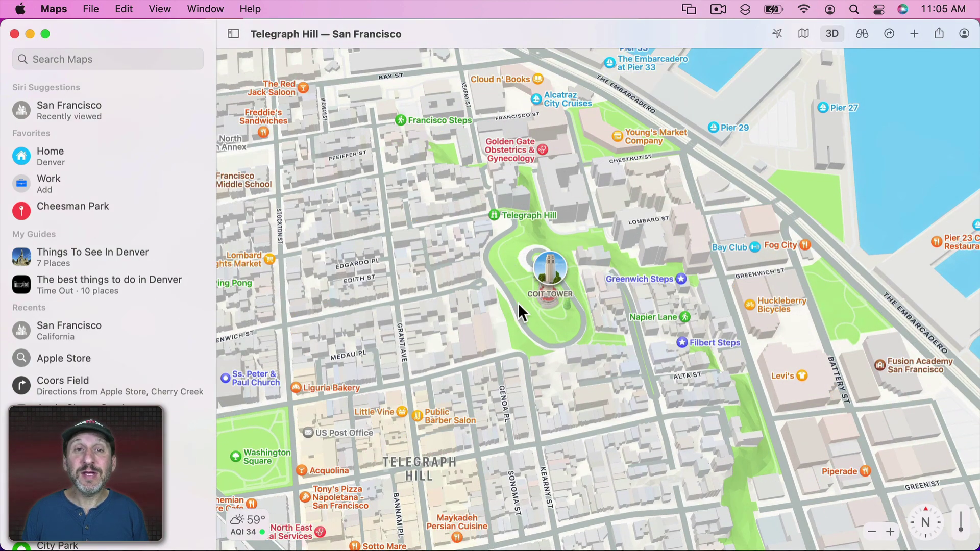
{"action": "left_click", "coordinate": [890, 532]}
{"action": "left_click", "coordinate": [890, 532]}
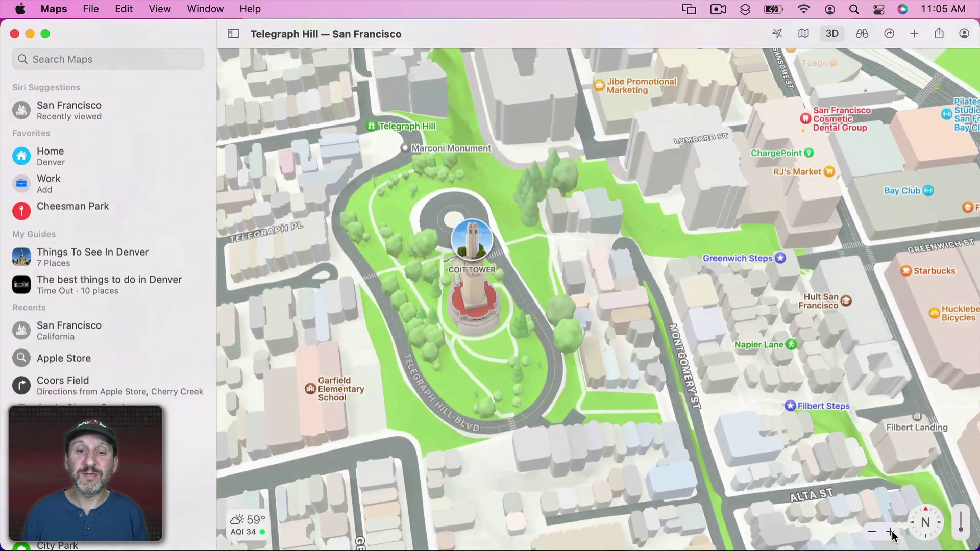
{"action": "left_click_drag", "start_coordinate": [894, 536], "coordinate": [853, 313]}
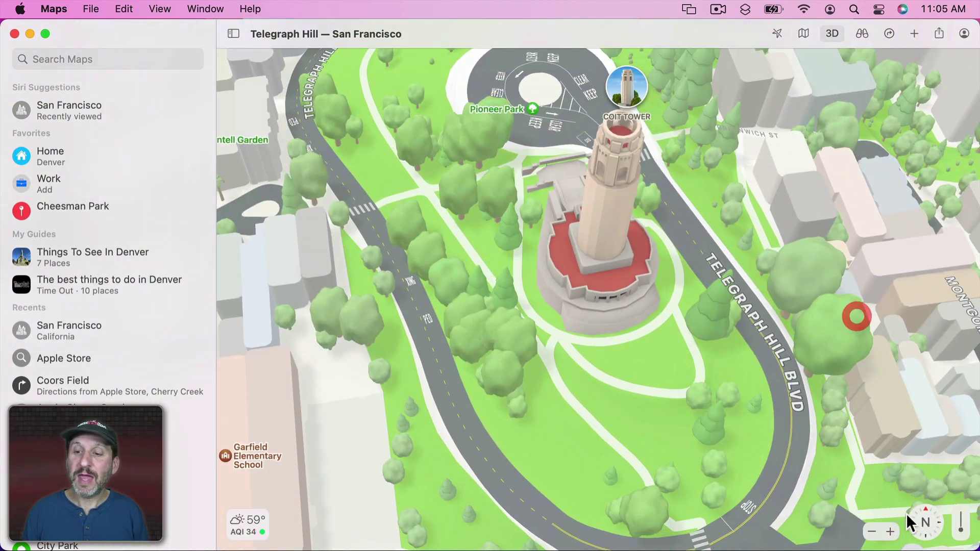
Tilt to a low side view and rotate the 3D map around Coit Tower.
{"action": "left_click_drag", "start_coordinate": [961, 529], "coordinate": [964, 508]}
{"action": "left_click_drag", "start_coordinate": [576, 371], "coordinate": [683, 416]}
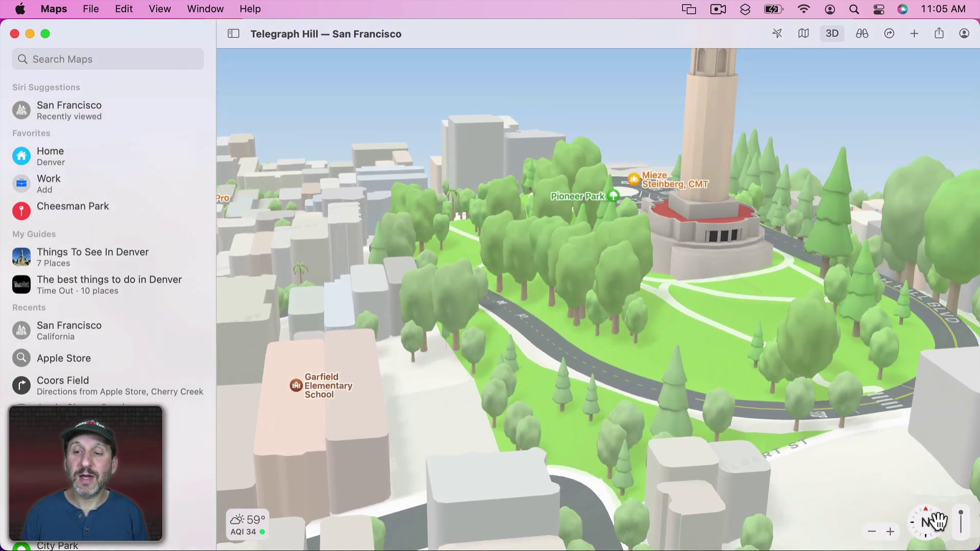
{"action": "left_click_drag", "start_coordinate": [940, 523], "coordinate": [867, 524]}
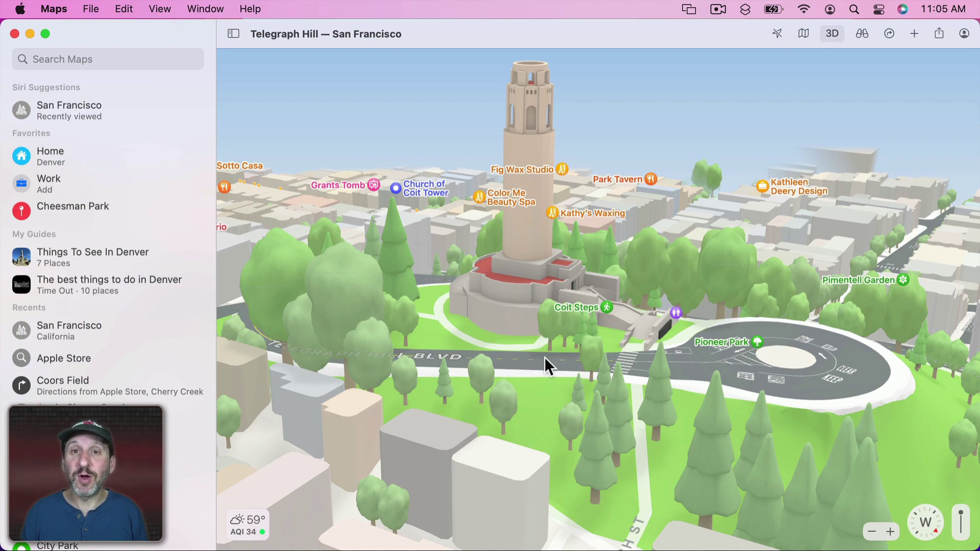
{"action": "scroll", "coordinate": [546, 357], "scroll_direction": "right", "scroll_amount": 3}
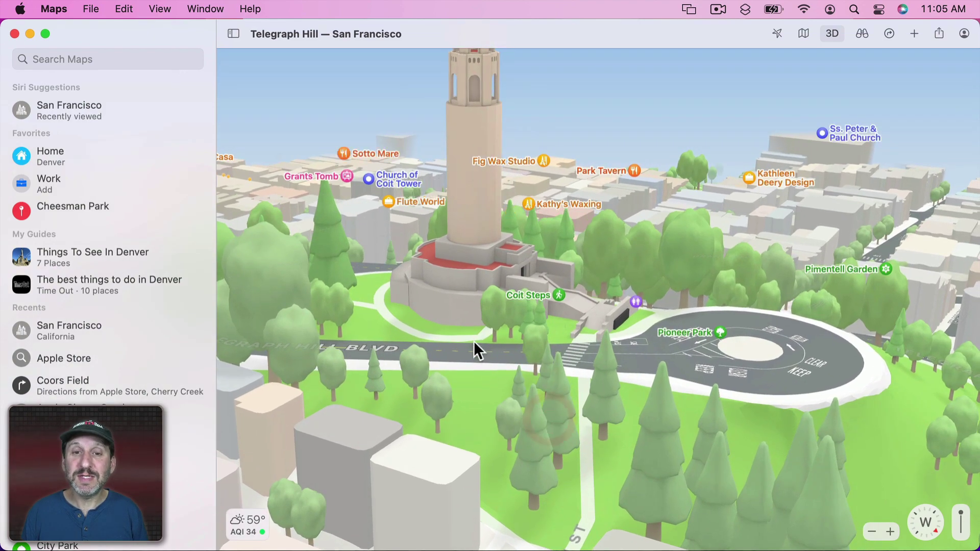
{"action": "scroll", "coordinate": [514, 363], "scroll_direction": "up", "scroll_amount": 2}
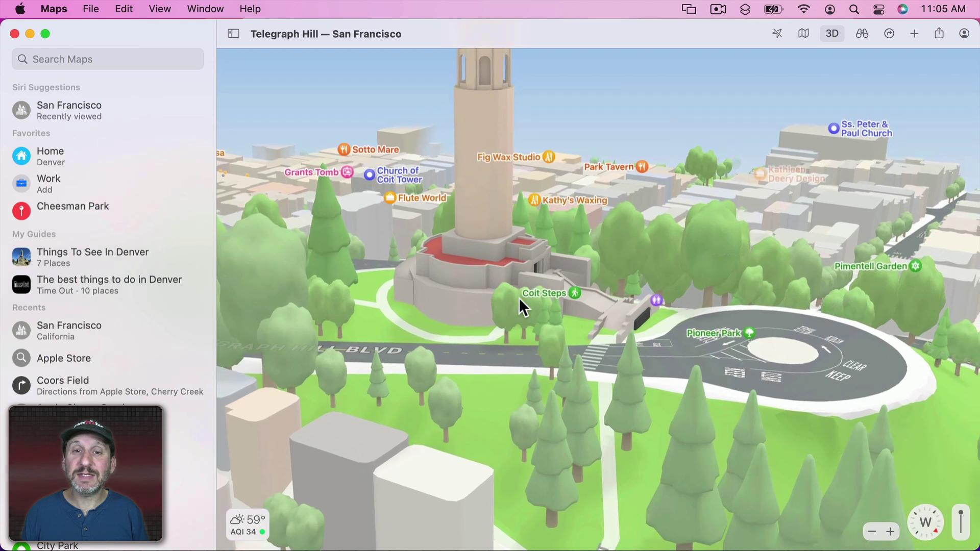
{"action": "scroll", "coordinate": [518, 298], "scroll_direction": "up", "scroll_amount": 1}
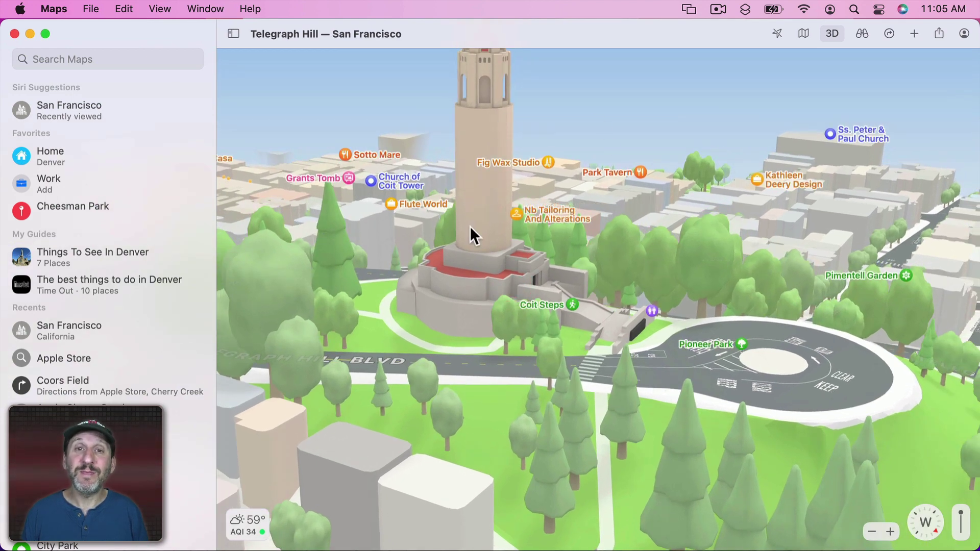
{"action": "left_click_drag", "start_coordinate": [922, 518], "coordinate": [654, 453]}
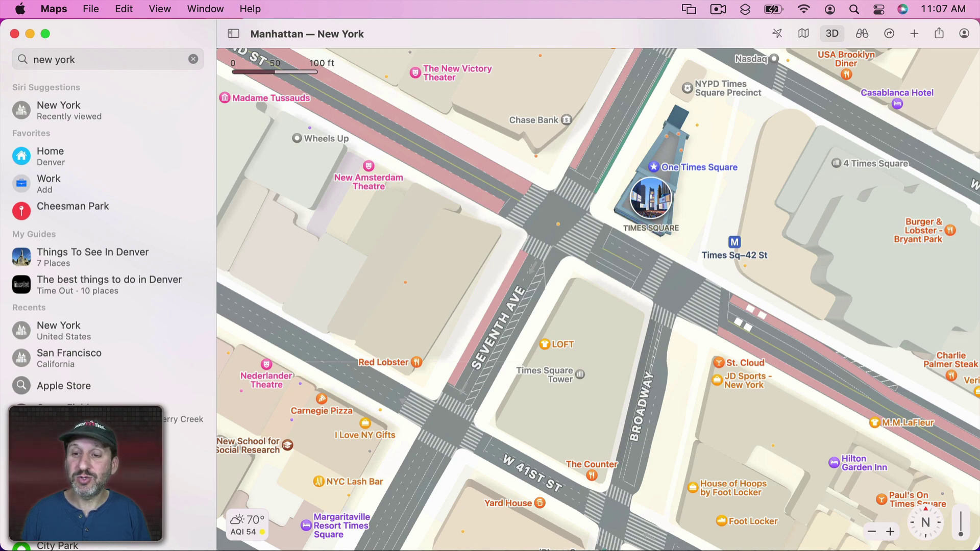
Zoom in, rotate about 90° and move along the street around Times Square.
{"action": "left_click", "coordinate": [890, 532]}
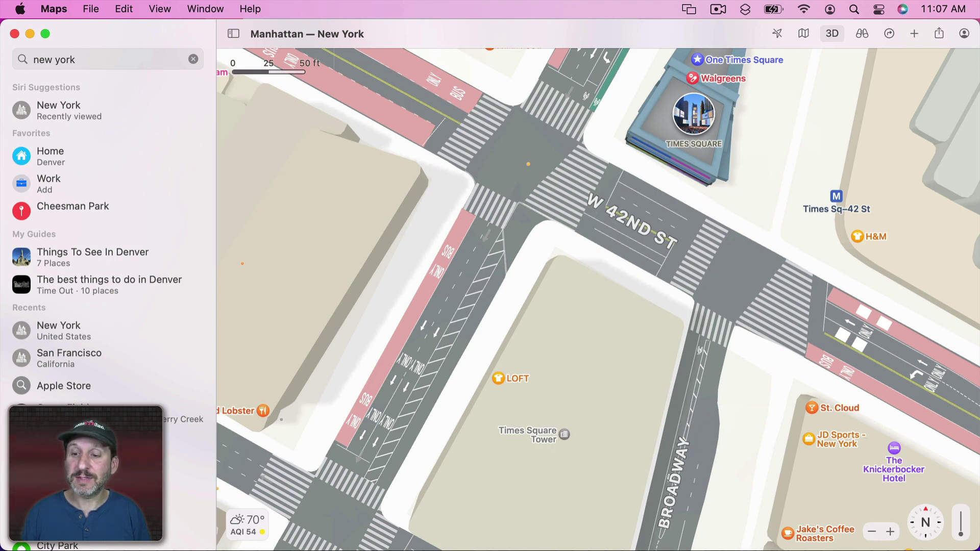
{"action": "scroll", "coordinate": [913, 507], "scroll_direction": "up", "scroll_amount": 5}
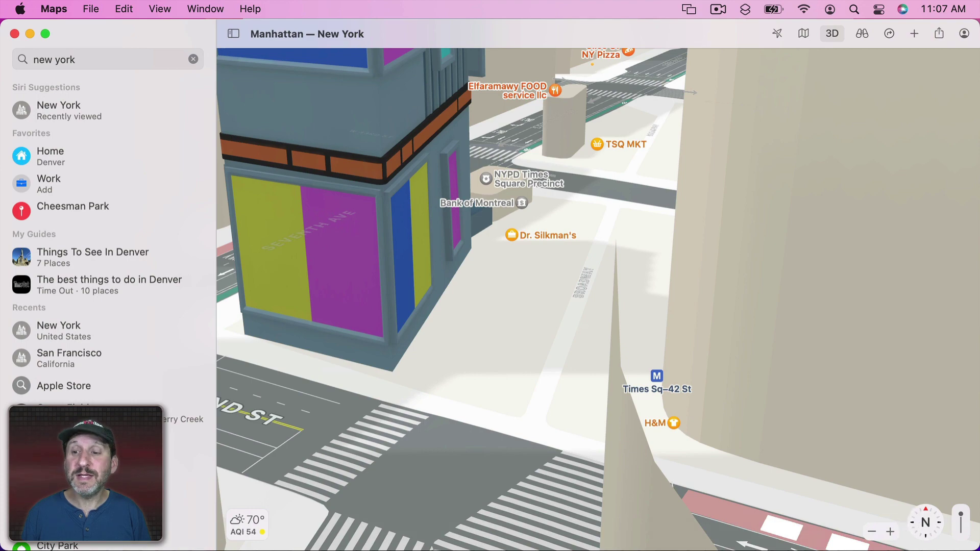
{"action": "left_click_drag", "start_coordinate": [919, 508], "coordinate": [897, 508]}
{"action": "left_click_drag", "start_coordinate": [291, 253], "coordinate": [387, 263]}
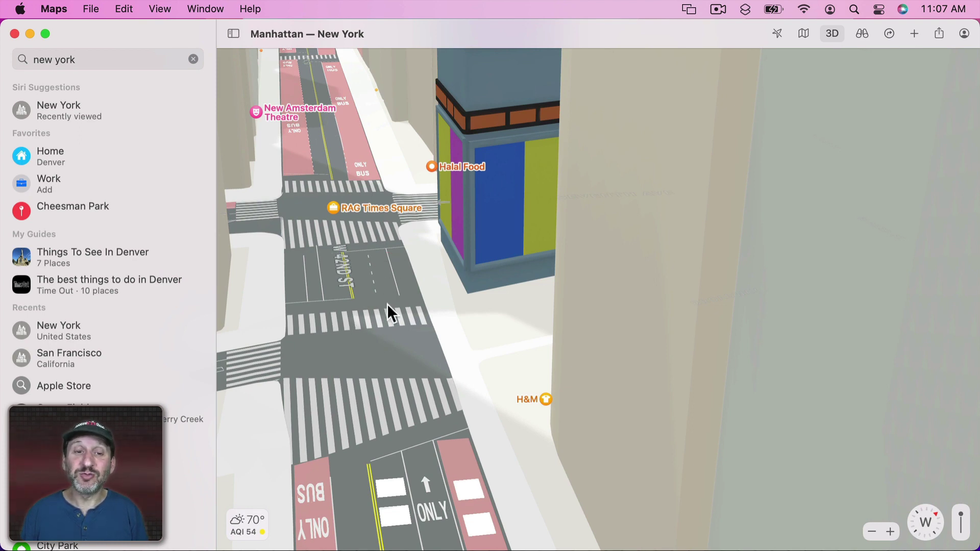
{"action": "mouse_move", "coordinate": [418, 466]}
{"action": "left_mouse_down"}
{"action": "mouse_move", "coordinate": [430, 436]}
{"action": "mouse_move", "coordinate": [420, 405]}
{"action": "left_mouse_up"}
{"action": "left_click_drag", "start_coordinate": [438, 493], "coordinate": [430, 416]}
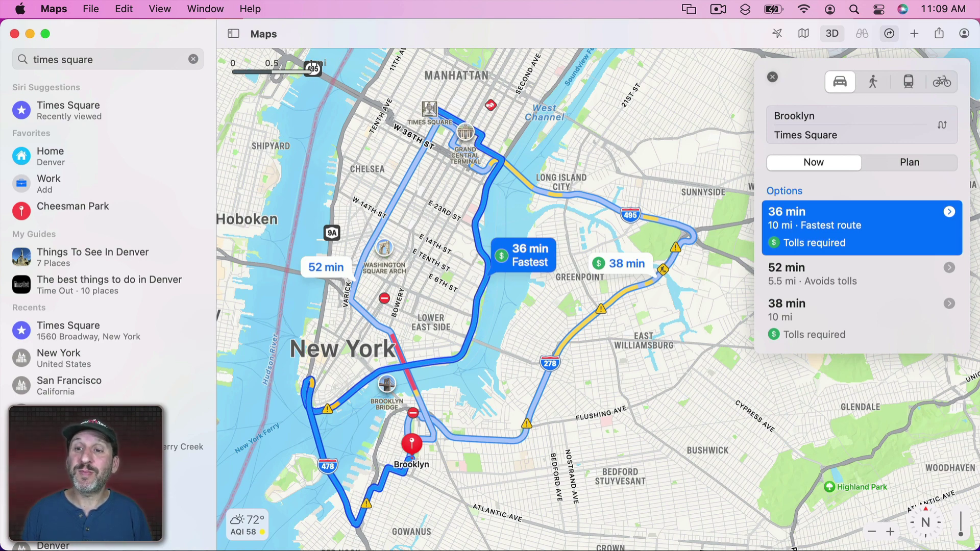
Plan the Brooklyn trip with an AM leave time, then close the directions to clear the routes.
{"action": "left_click", "coordinate": [909, 162]}
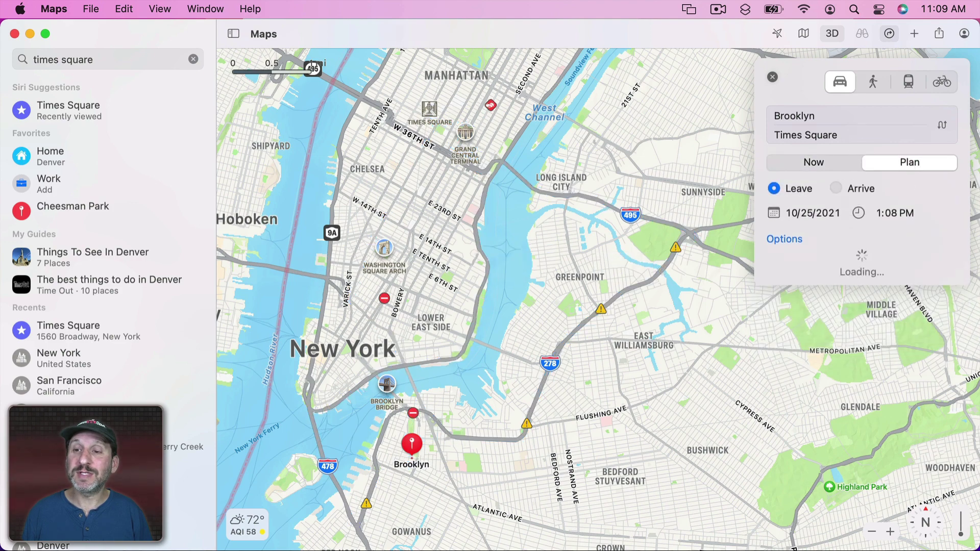
{"action": "left_click", "coordinate": [906, 213]}
{"action": "type", "text": "a"}
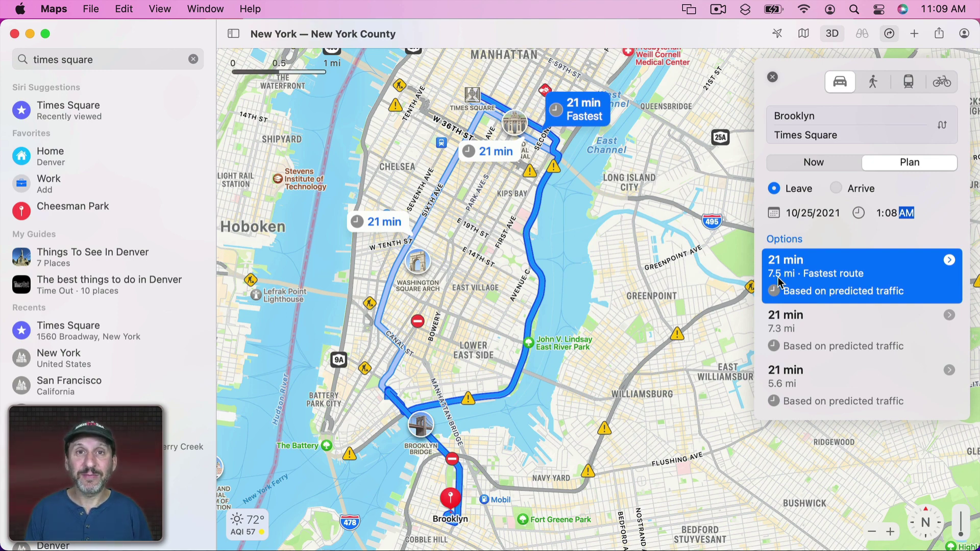
{"action": "key", "text": "Escape"}
{"action": "left_click", "coordinate": [804, 33]}
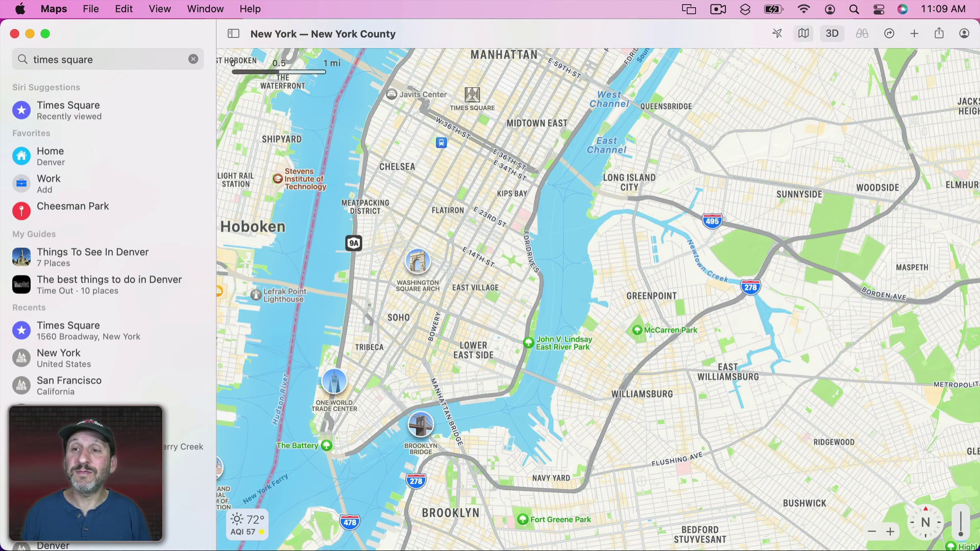
Switch the map to Transit style and plan the transit trip for a chosen time.
{"action": "left_click", "coordinate": [837, 89]}
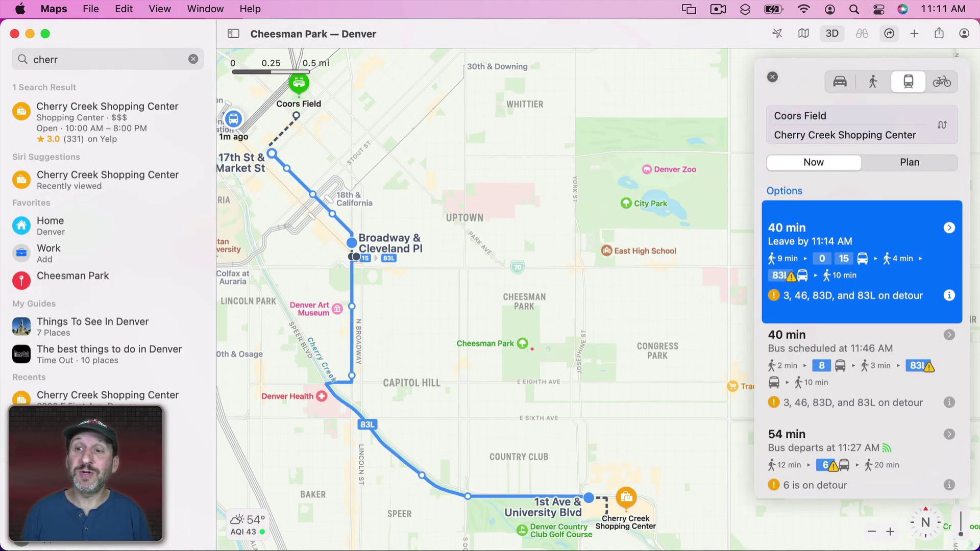
{"action": "left_click", "coordinate": [910, 162]}
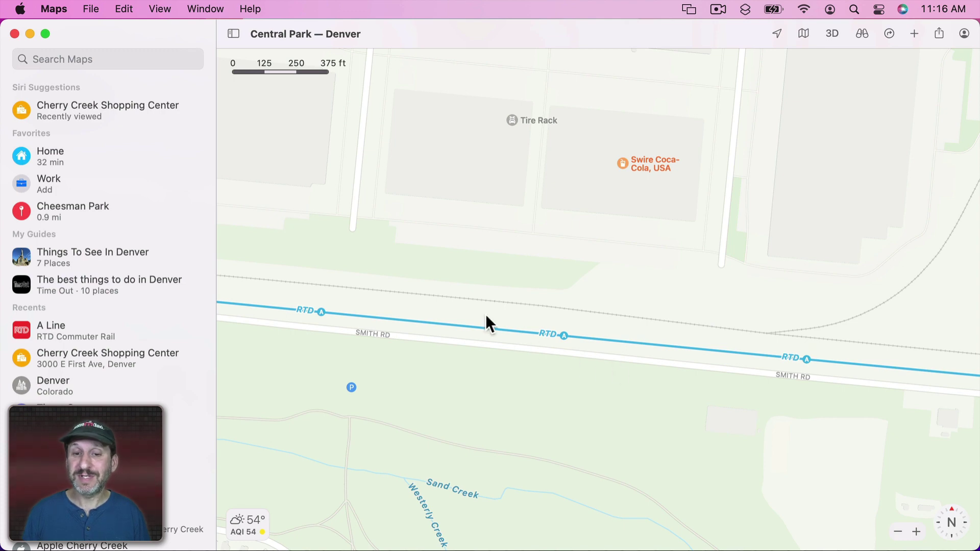
Add 38th & Blake Station on the A Line to Favorites and jump to it from the sidebar.
{"action": "left_click", "coordinate": [807, 360]}
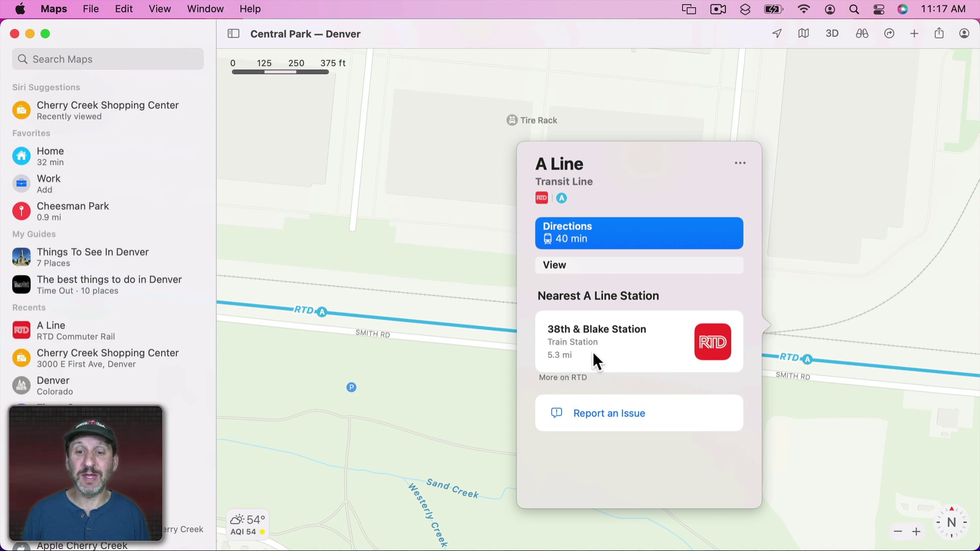
{"action": "left_click", "coordinate": [612, 333]}
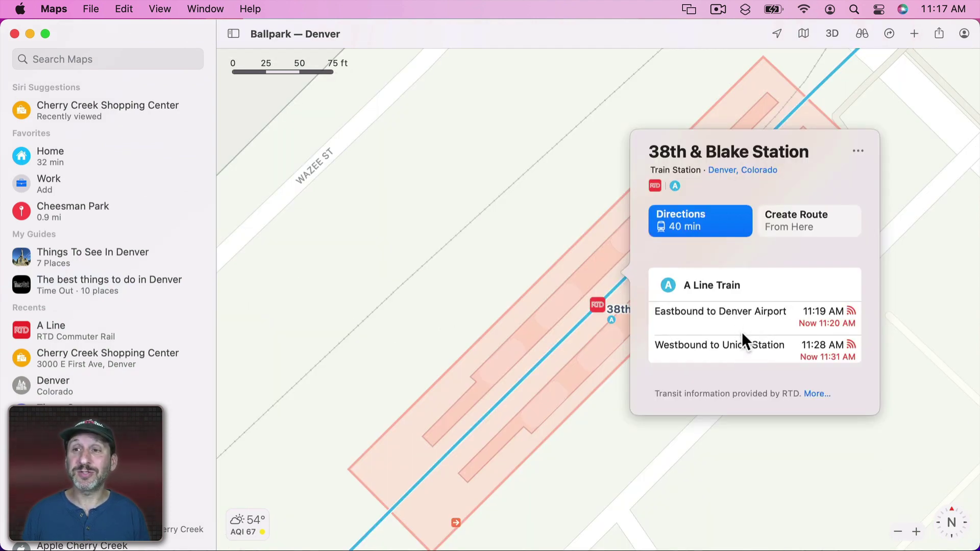
{"action": "left_click", "coordinate": [858, 151]}
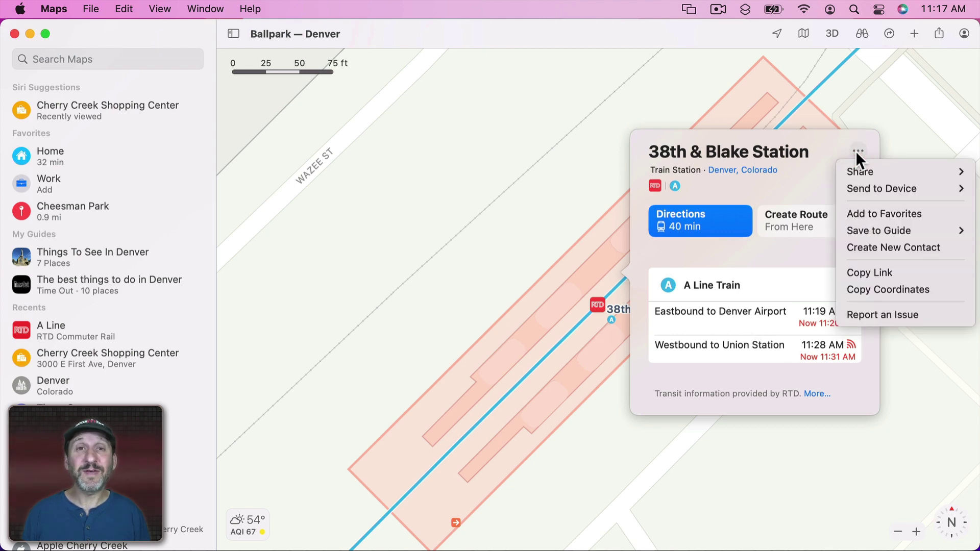
{"action": "left_click", "coordinate": [863, 214]}
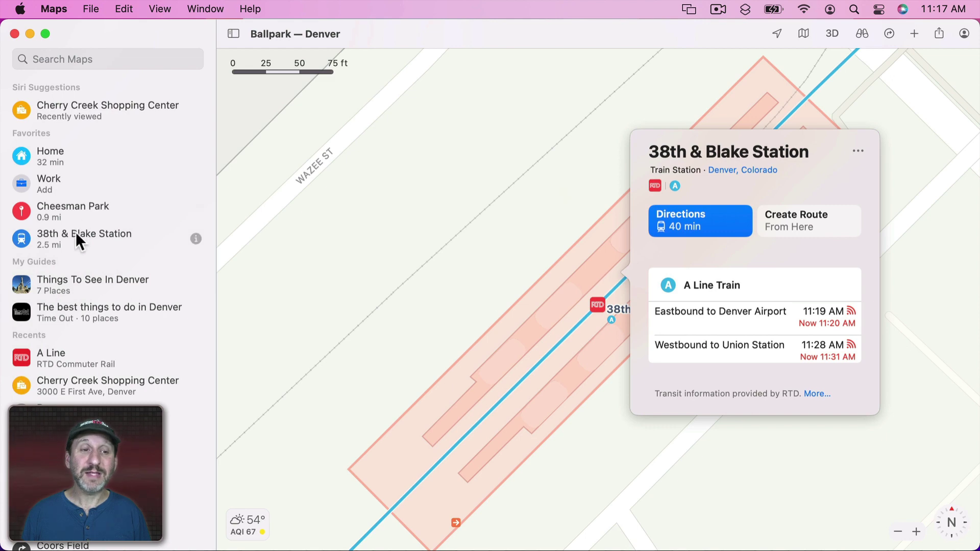
{"action": "left_click", "coordinate": [69, 236]}
{"action": "left_click", "coordinate": [96, 237]}
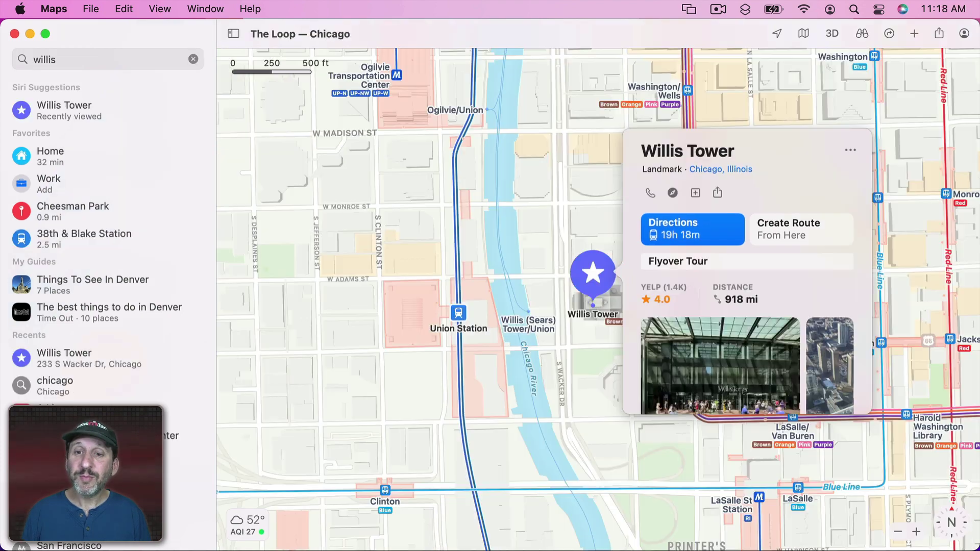
Scroll through Willis Tower's place card: Wikipedia summary, 4.0 Yelp rating, accessibility and contact details.
{"action": "scroll", "coordinate": [727, 315], "scroll_direction": "down", "scroll_amount": 5}
{"action": "scroll", "coordinate": [727, 315], "scroll_direction": "down", "scroll_amount": 3}
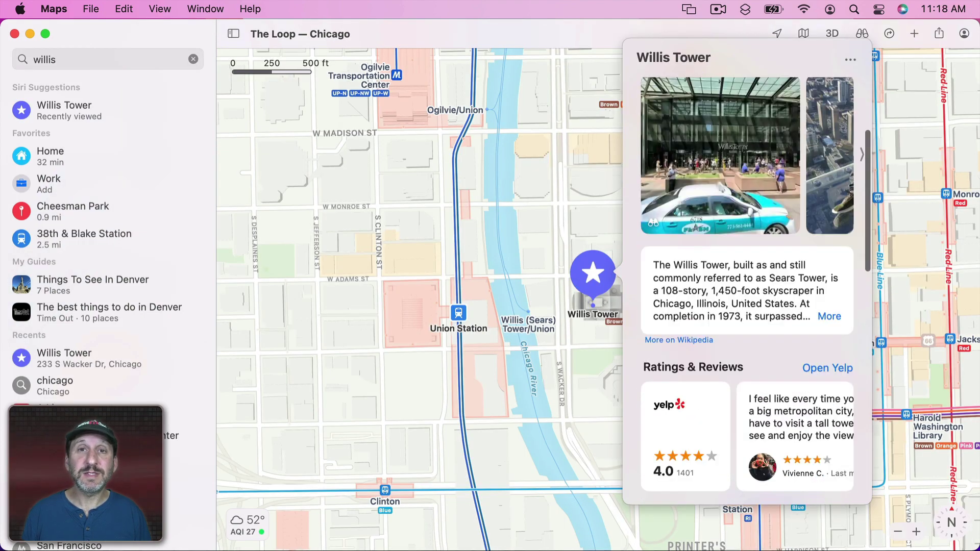
{"action": "scroll", "coordinate": [710, 155], "scroll_direction": "down", "scroll_amount": 8}
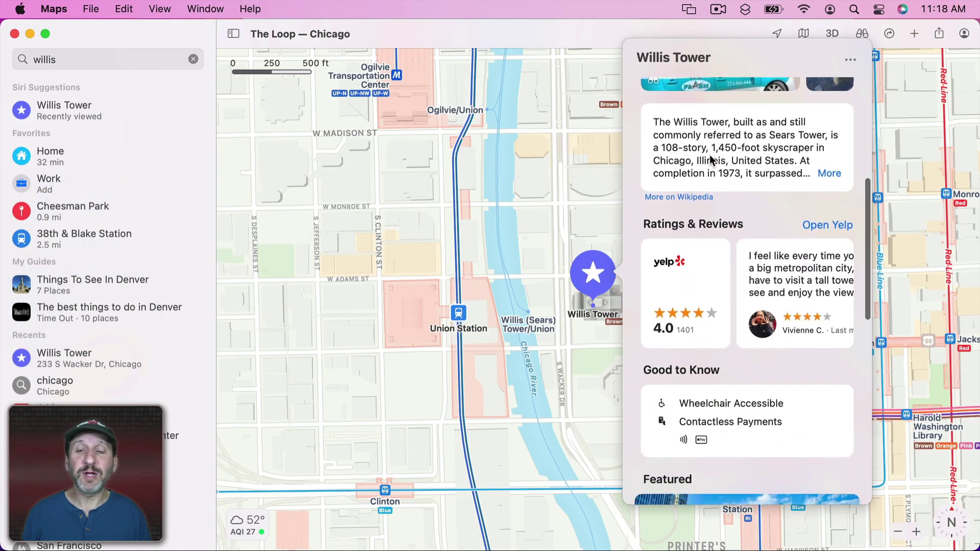
{"action": "scroll", "coordinate": [710, 154], "scroll_direction": "down", "scroll_amount": 5}
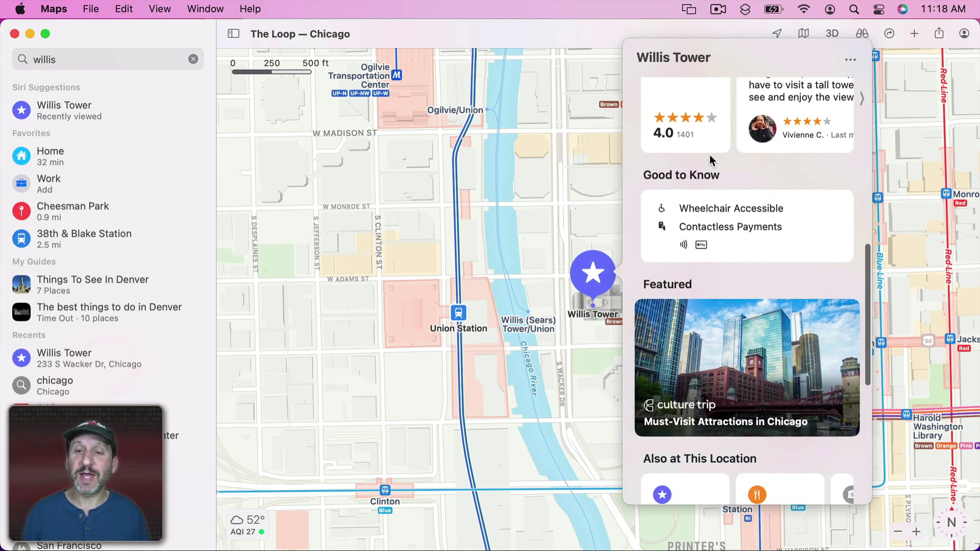
{"action": "scroll", "coordinate": [710, 154], "scroll_direction": "down", "scroll_amount": 10}
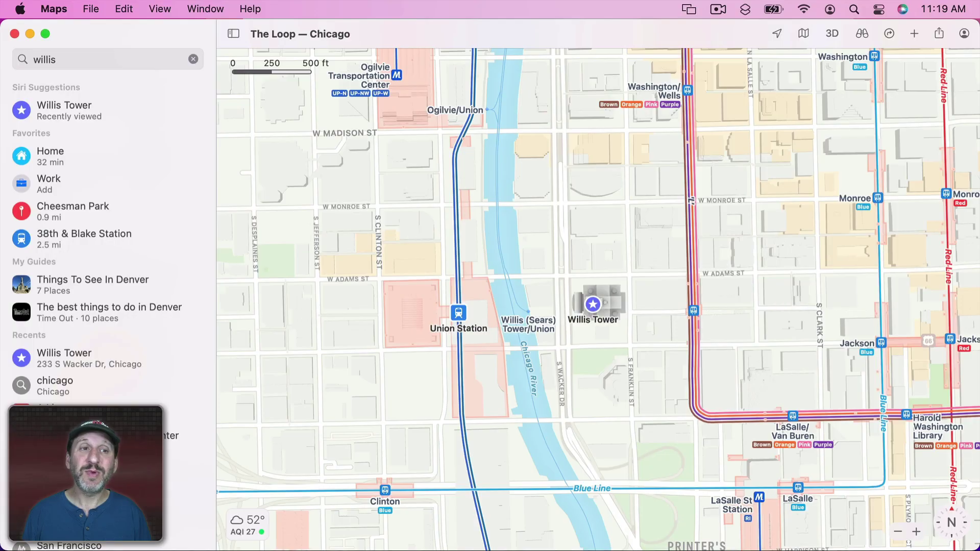
Look through the File and neighbouring menus, then bring up the search suggestions.
{"action": "left_click", "coordinate": [89, 12]}
{"action": "mouse_move", "coordinate": [126, 11]}
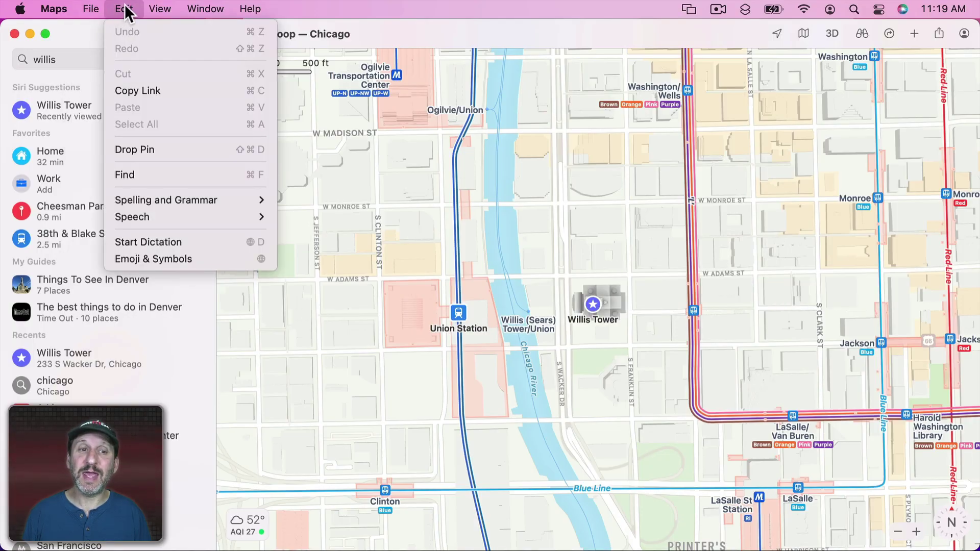
{"action": "mouse_move", "coordinate": [159, 12]}
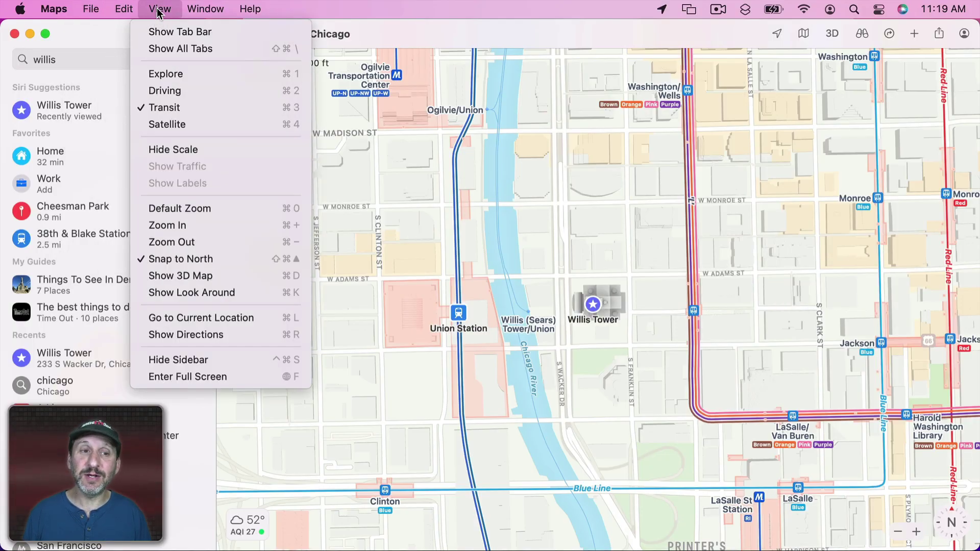
{"action": "mouse_move", "coordinate": [197, 9]}
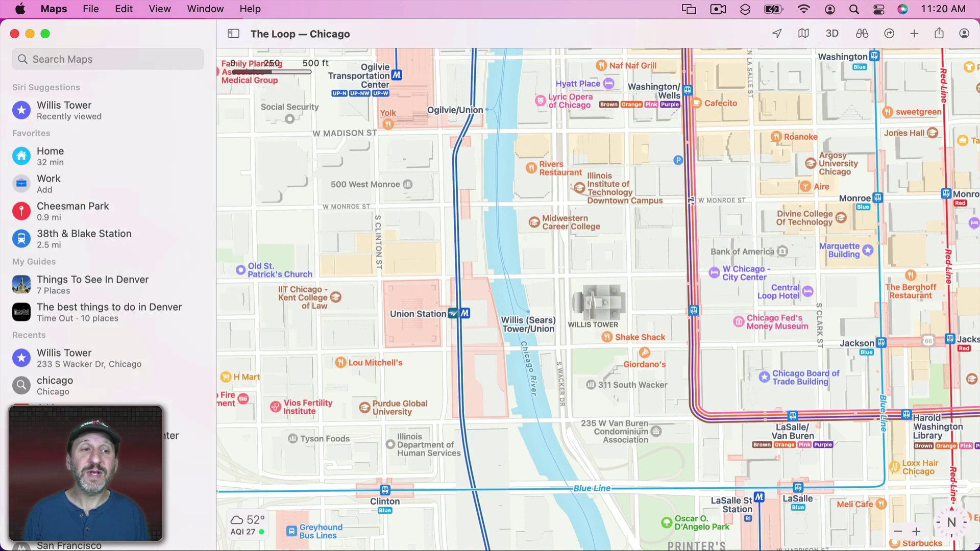
{"action": "left_click", "coordinate": [102, 59]}
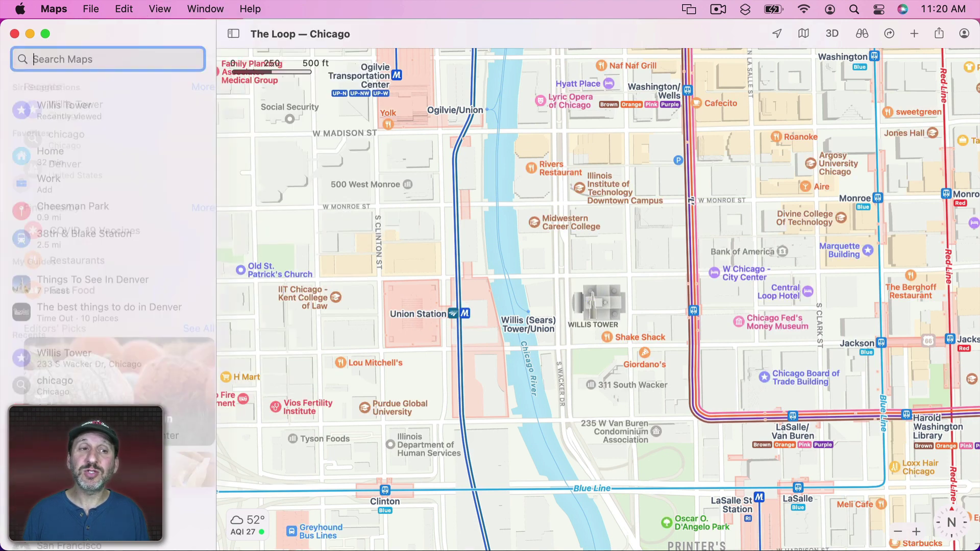
Browse Editors' Picks and the guide publishers, then show every Chicago Editors' Picks guide.
{"action": "scroll", "coordinate": [78, 305], "scroll_direction": "down", "scroll_amount": 5}
{"action": "scroll", "coordinate": [78, 305], "scroll_direction": "down", "scroll_amount": 8}
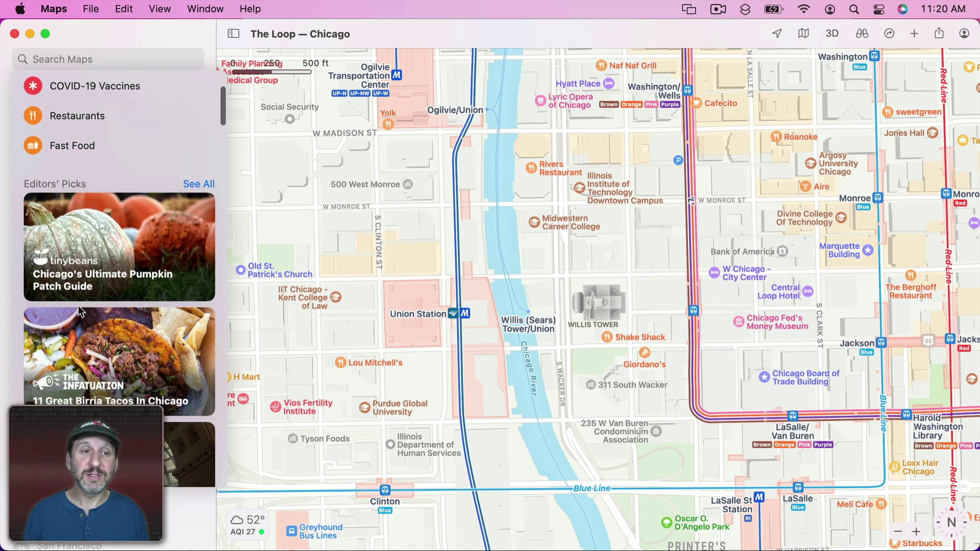
{"action": "scroll", "coordinate": [78, 305], "scroll_direction": "down", "scroll_amount": 3}
{"action": "key", "text": "Down"}
{"action": "key", "text": "Down"}
{"action": "key", "text": "Down"}
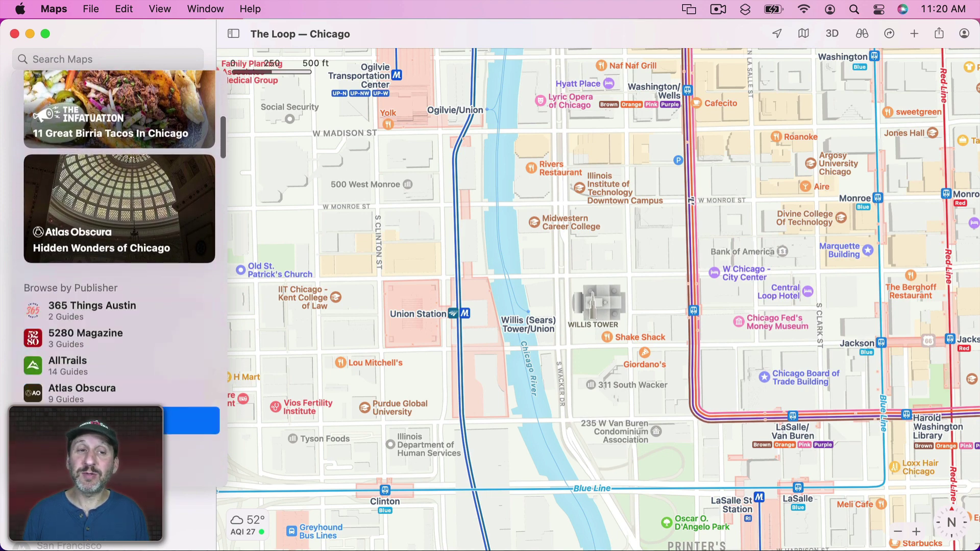
{"action": "scroll", "coordinate": [121, 255], "scroll_direction": "up", "scroll_amount": 9}
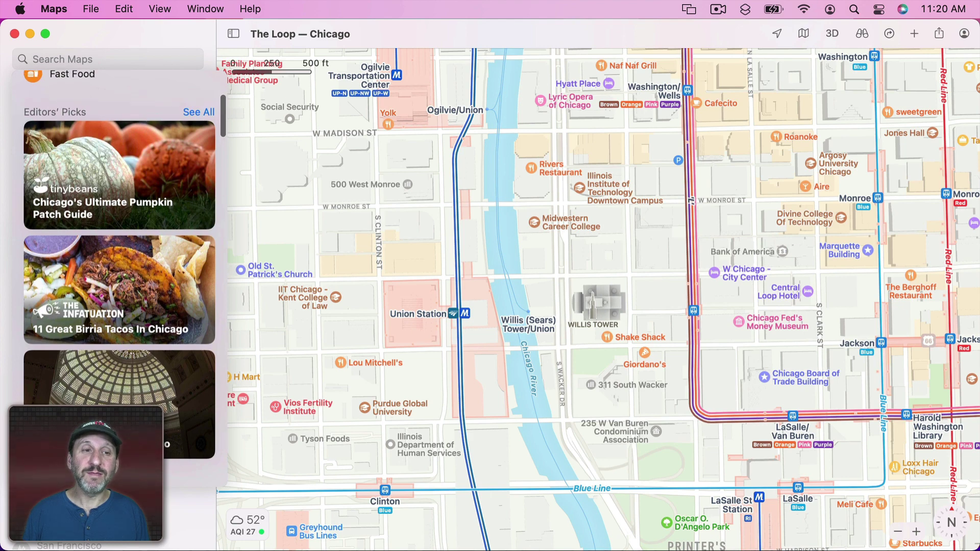
{"action": "left_click", "coordinate": [193, 112]}
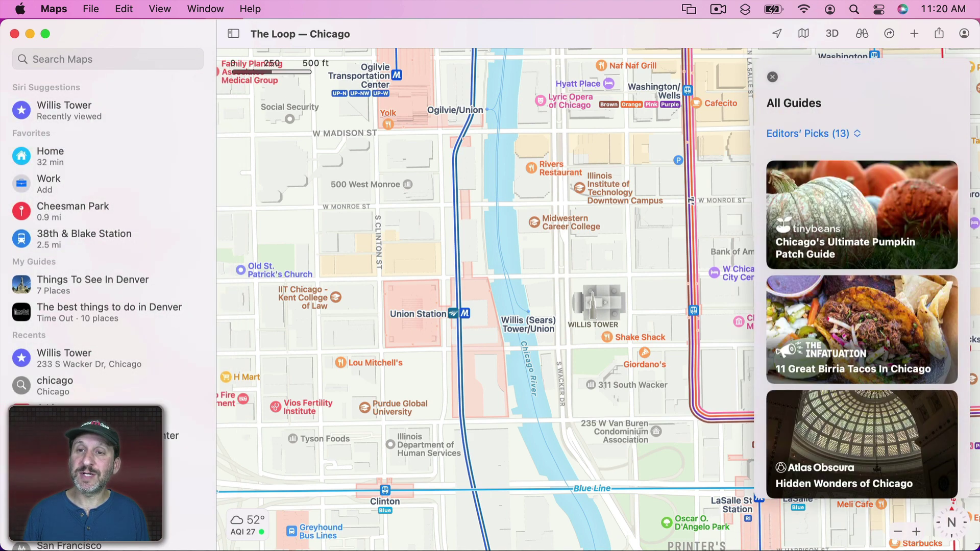
Filter the guide list to all locations, then to Philadelphia only.
{"action": "scroll", "coordinate": [815, 267], "scroll_direction": "down", "scroll_amount": 3}
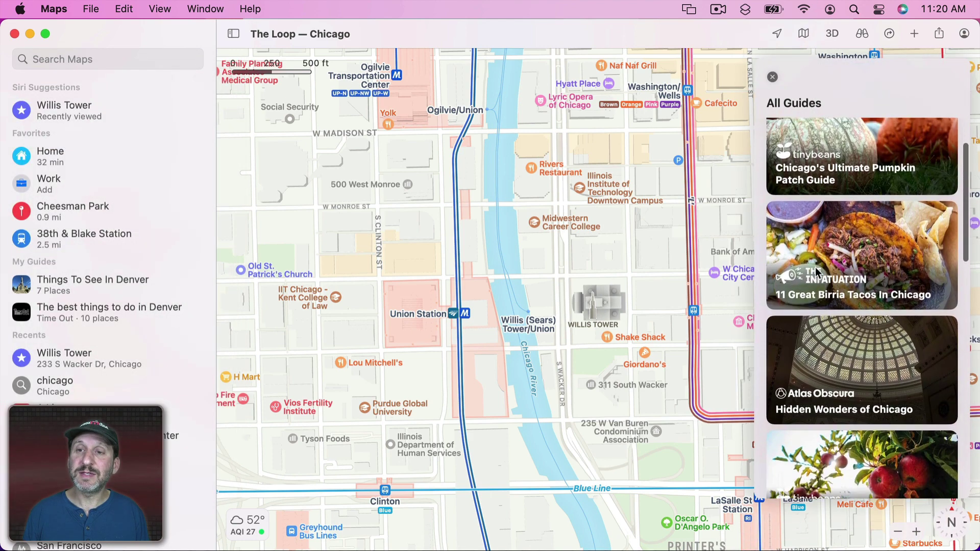
{"action": "scroll", "coordinate": [815, 268], "scroll_direction": "up", "scroll_amount": 3}
{"action": "left_click", "coordinate": [819, 134]}
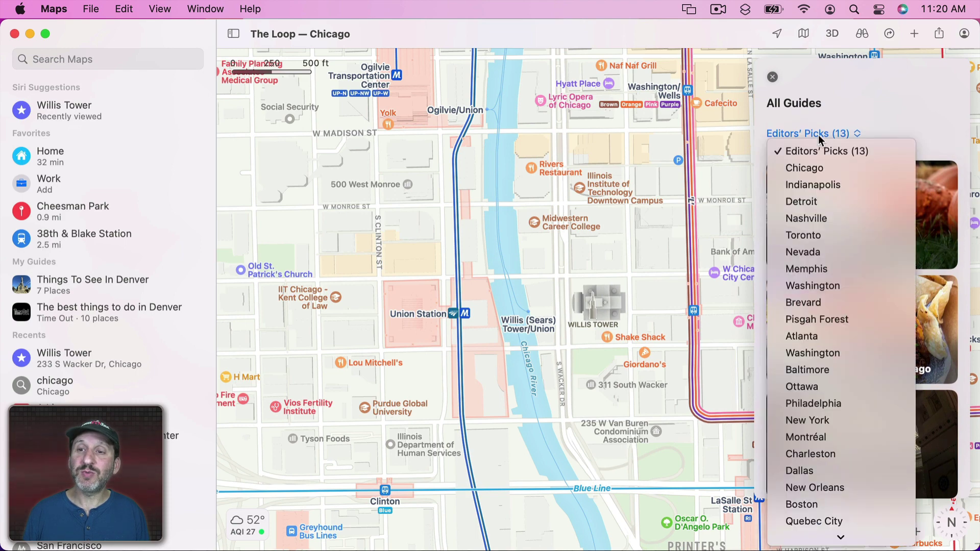
{"action": "scroll", "coordinate": [808, 273], "scroll_direction": "down", "scroll_amount": 20}
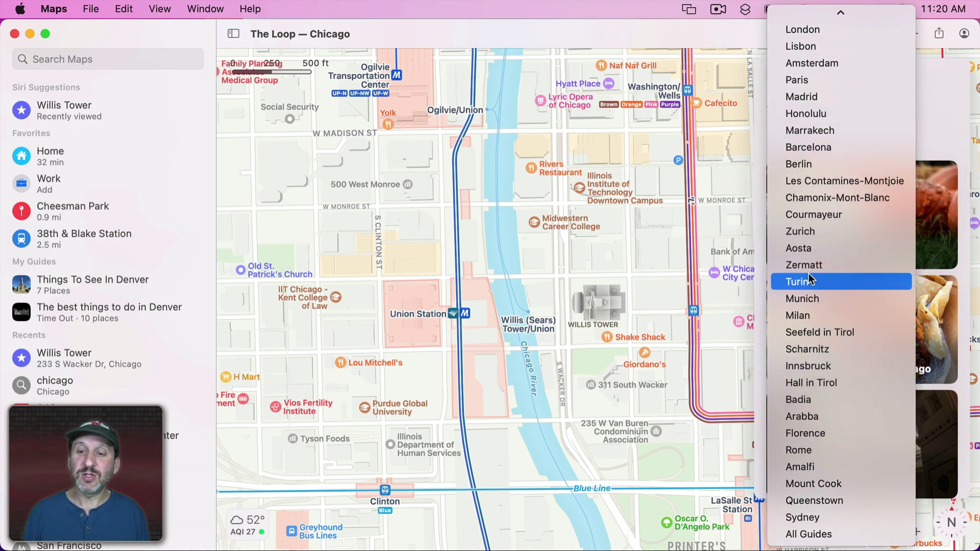
{"action": "left_click", "coordinate": [820, 535]}
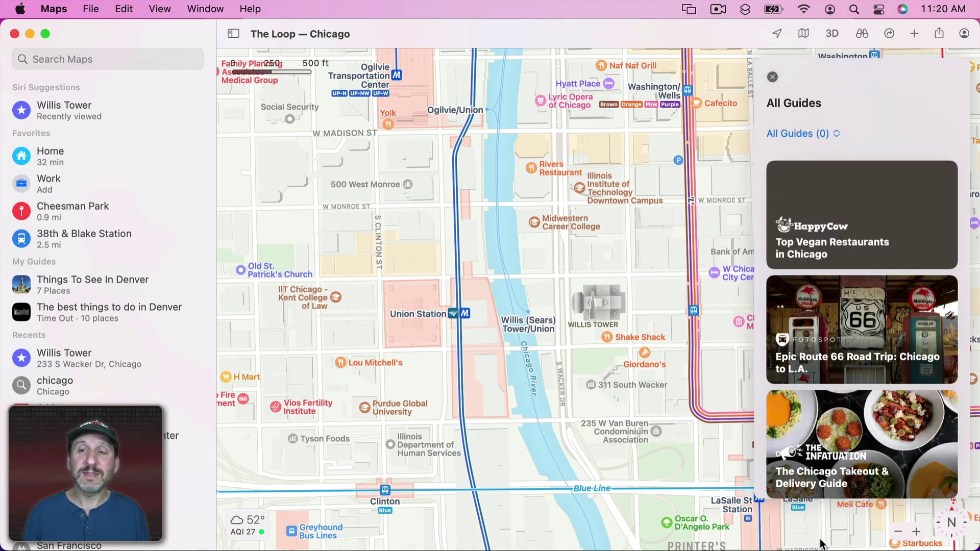
{"action": "scroll", "coordinate": [856, 371], "scroll_direction": "down", "scroll_amount": 15}
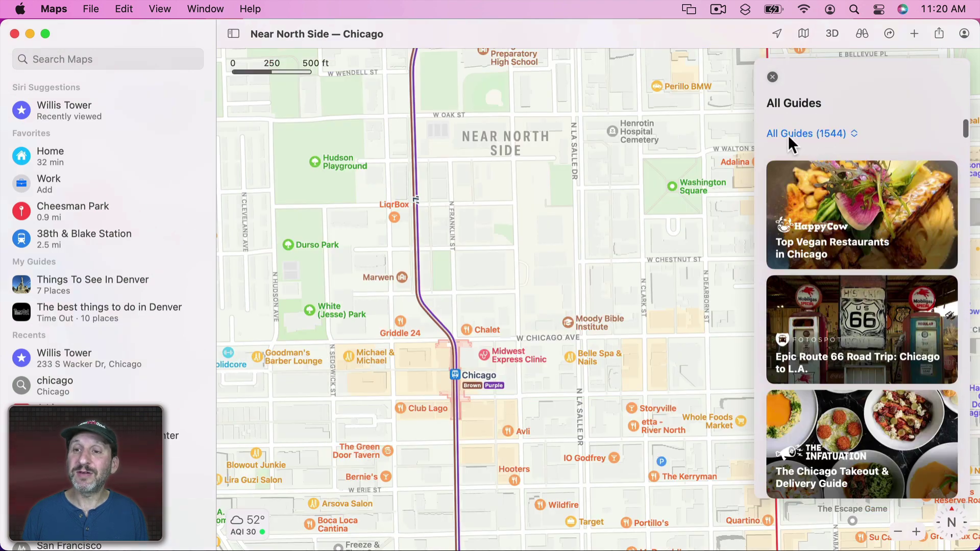
{"action": "left_click", "coordinate": [826, 132]}
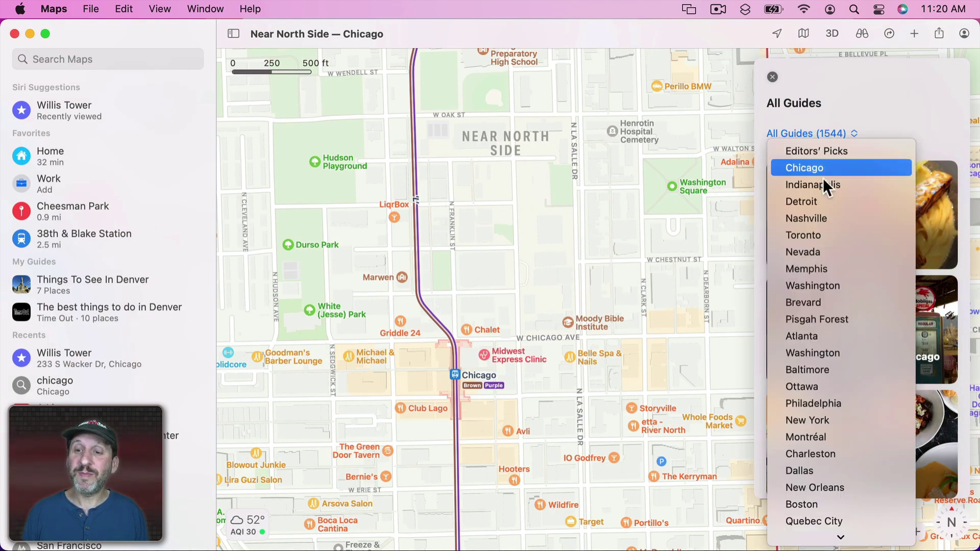
{"action": "left_click", "coordinate": [820, 403]}
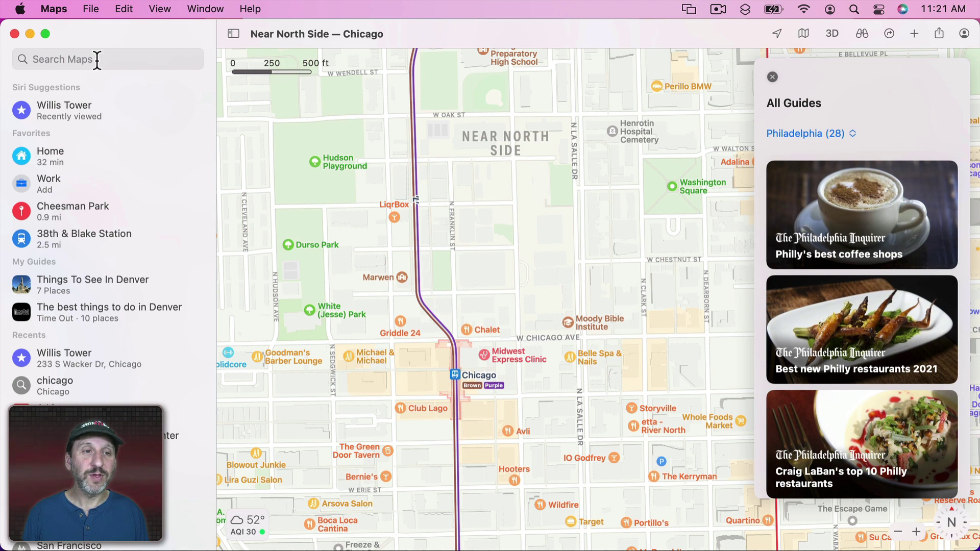
Browse one publisher's guide collection from the search suggestions, then return to a new search.
{"action": "left_click", "coordinate": [97, 60]}
{"action": "scroll", "coordinate": [73, 384], "scroll_direction": "down", "scroll_amount": 5}
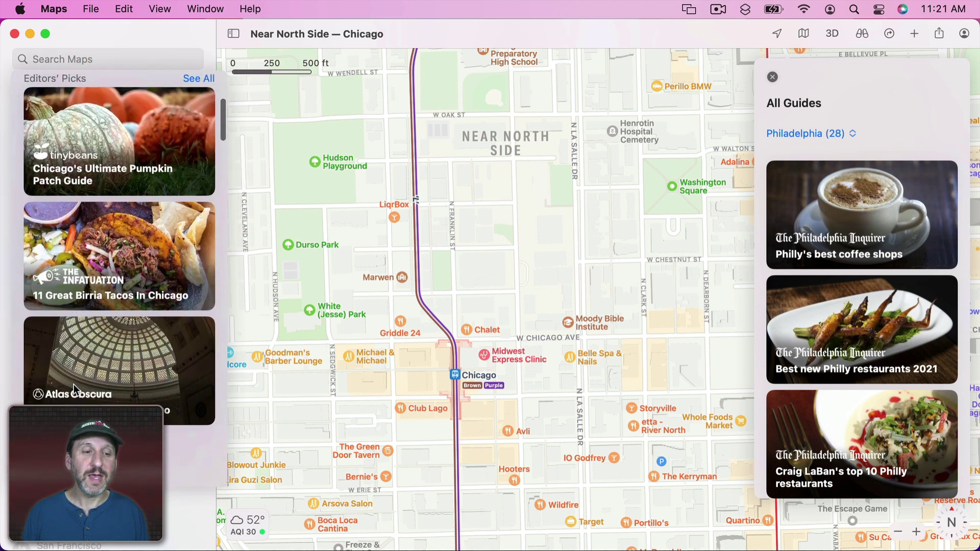
{"action": "scroll", "coordinate": [73, 384], "scroll_direction": "down", "scroll_amount": 4}
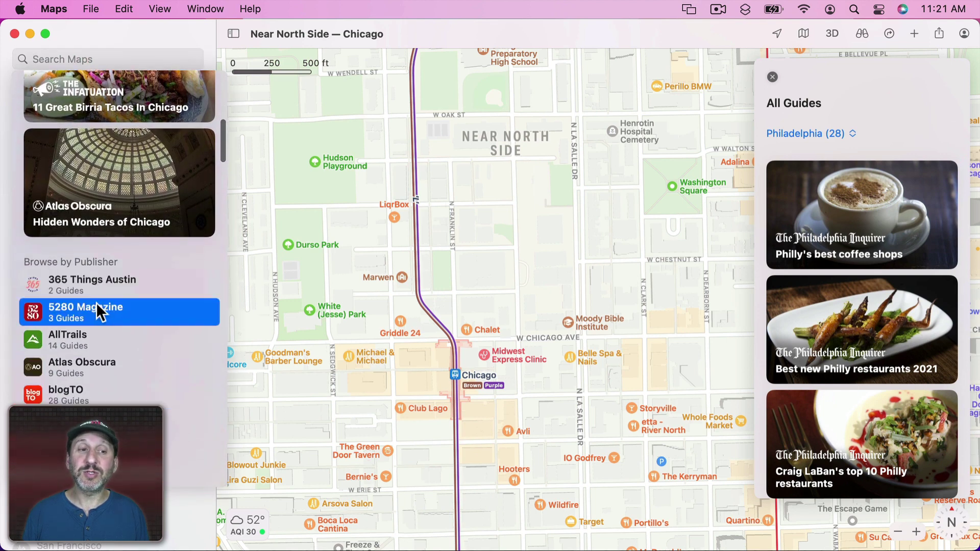
{"action": "scroll", "coordinate": [97, 306], "scroll_direction": "down", "scroll_amount": 4}
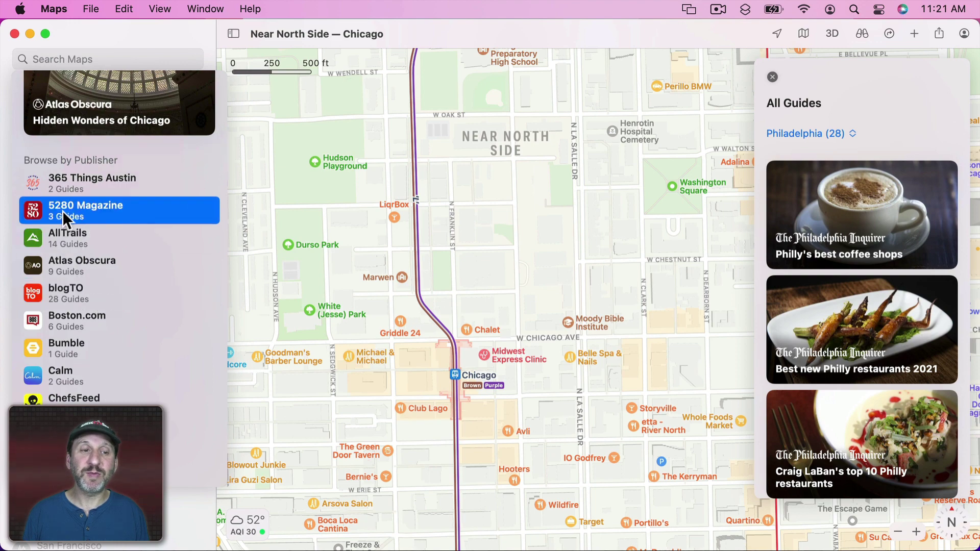
{"action": "left_click", "coordinate": [62, 210]}
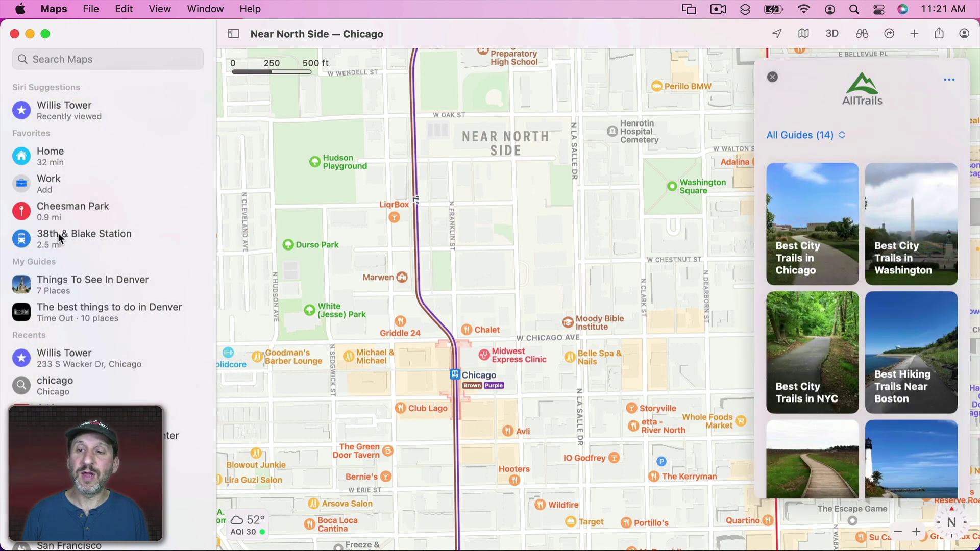
{"action": "left_click", "coordinate": [65, 58]}
Search 'rest' for Restaurants and pan the map south to Chicago's Chinatown.
{"action": "type", "text": "rest"}
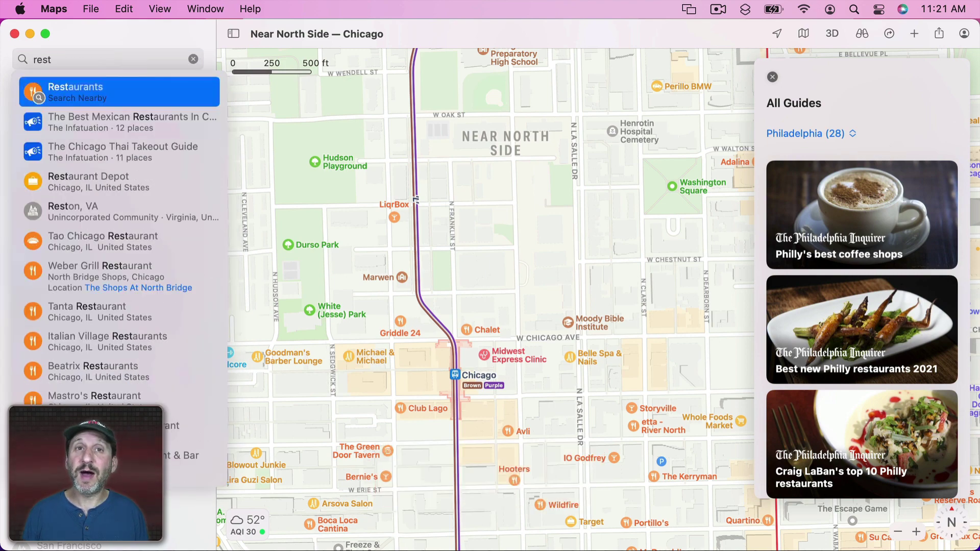
{"action": "key", "text": "Return"}
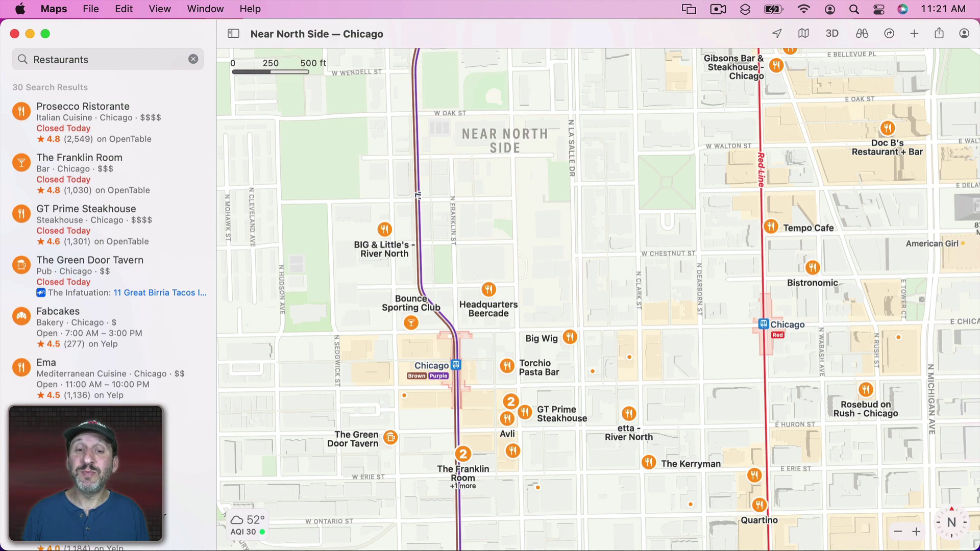
{"action": "scroll", "coordinate": [597, 300], "scroll_direction": "down", "scroll_amount": 10}
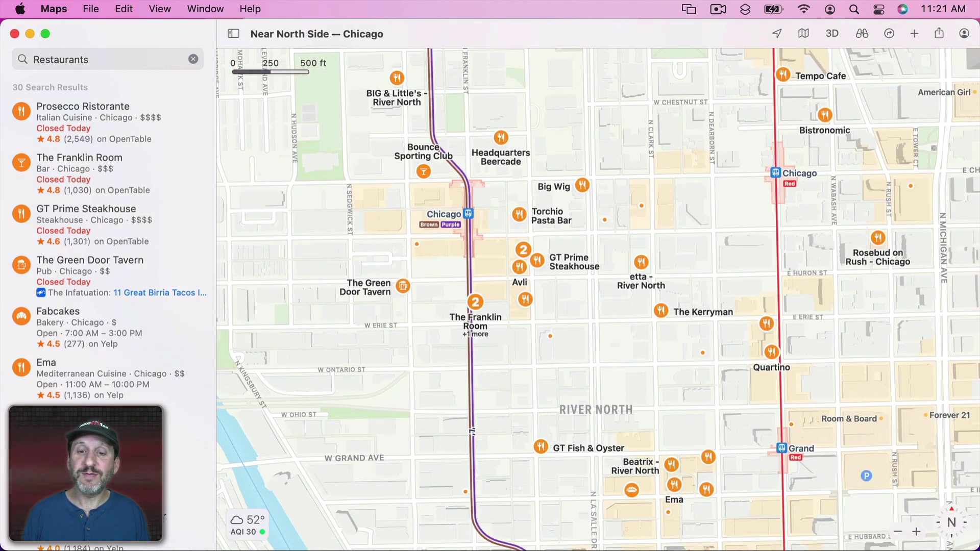
{"action": "scroll", "coordinate": [597, 299], "scroll_direction": "down", "scroll_amount": 2}
{"action": "scroll", "coordinate": [597, 299], "scroll_direction": "down", "scroll_amount": 10}
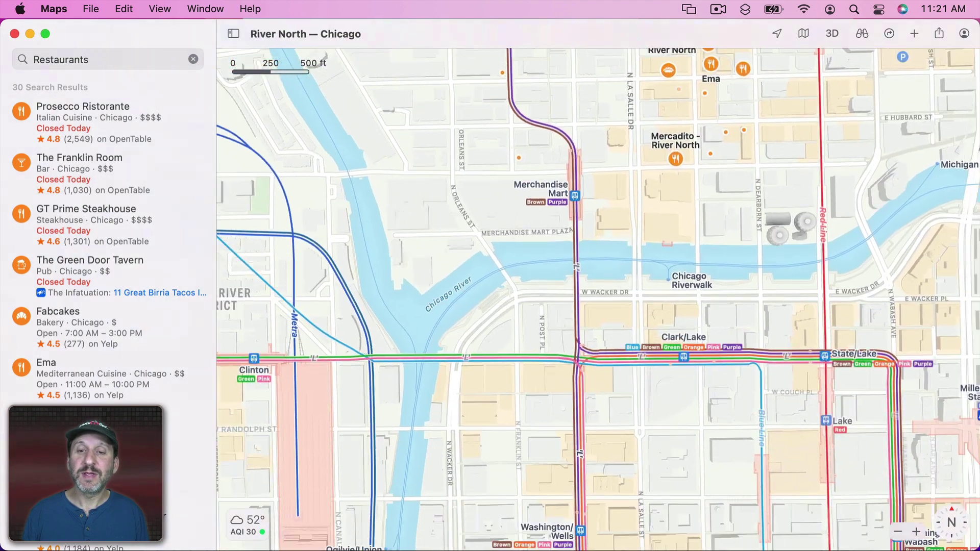
{"action": "scroll", "coordinate": [597, 299], "scroll_direction": "down", "scroll_amount": 8}
{"action": "scroll", "coordinate": [597, 299], "scroll_direction": "right", "scroll_amount": 9}
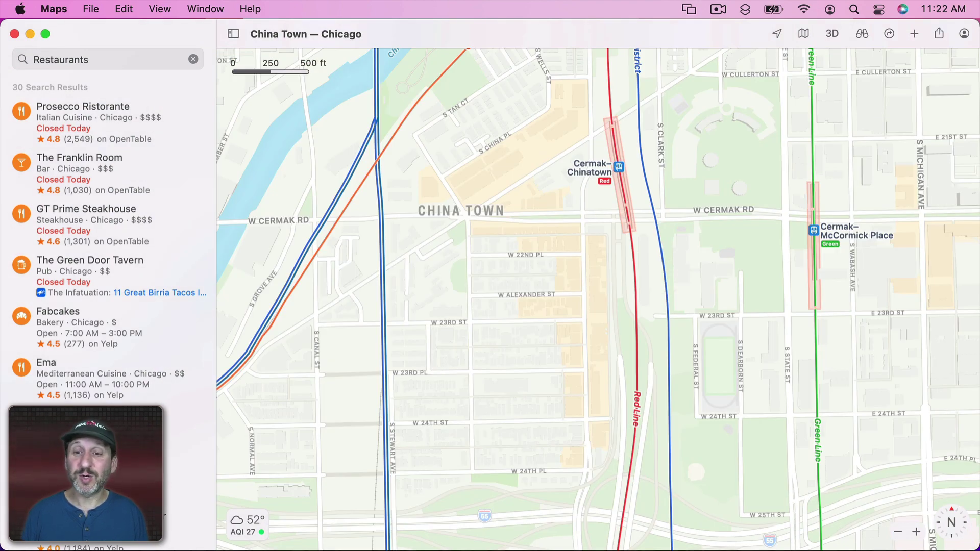
{"action": "scroll", "coordinate": [598, 299], "scroll_direction": "down", "scroll_amount": 2}
{"action": "scroll", "coordinate": [597, 299], "scroll_direction": "left", "scroll_amount": 2}
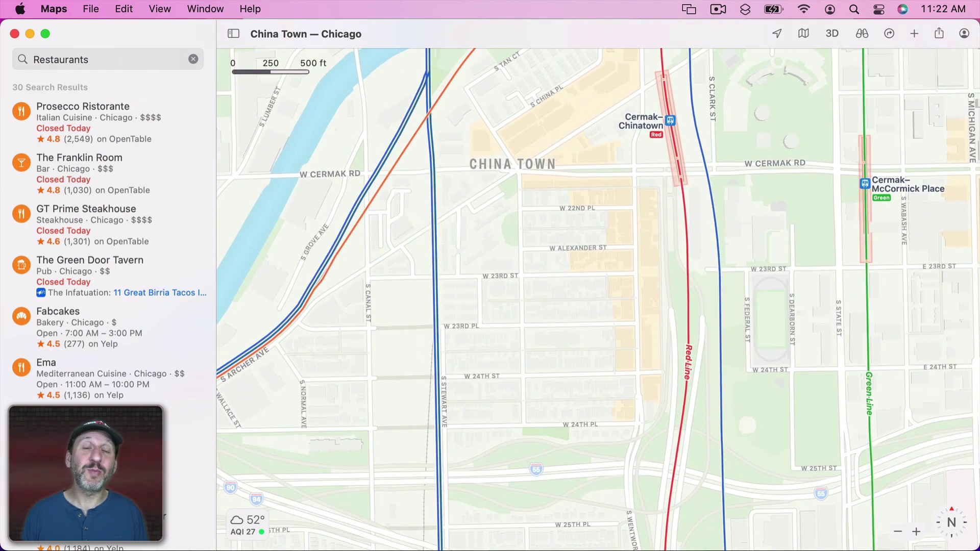
Refine the search with 'ital' to Restaurants Italian, then open Maps Preferences.
{"action": "left_click", "coordinate": [123, 62]}
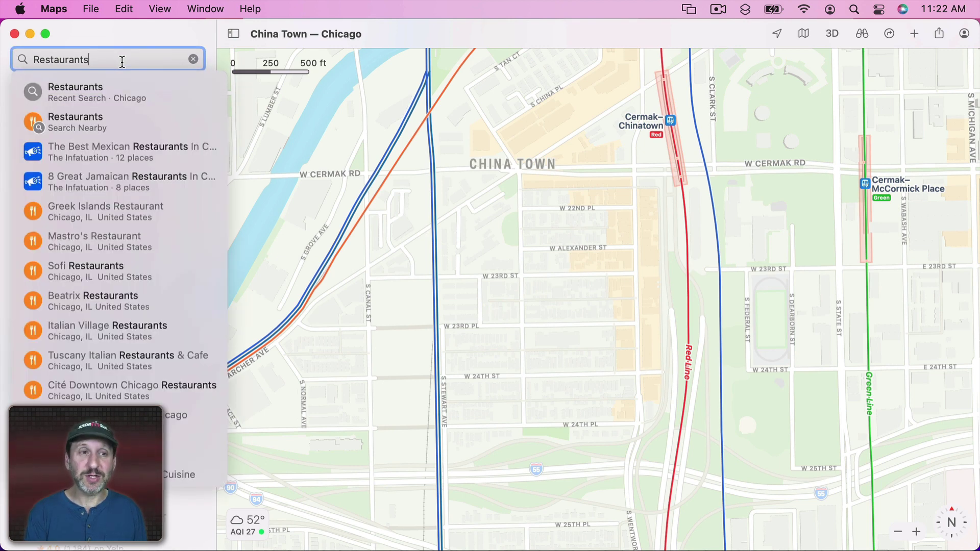
{"action": "type", "text": "ital"}
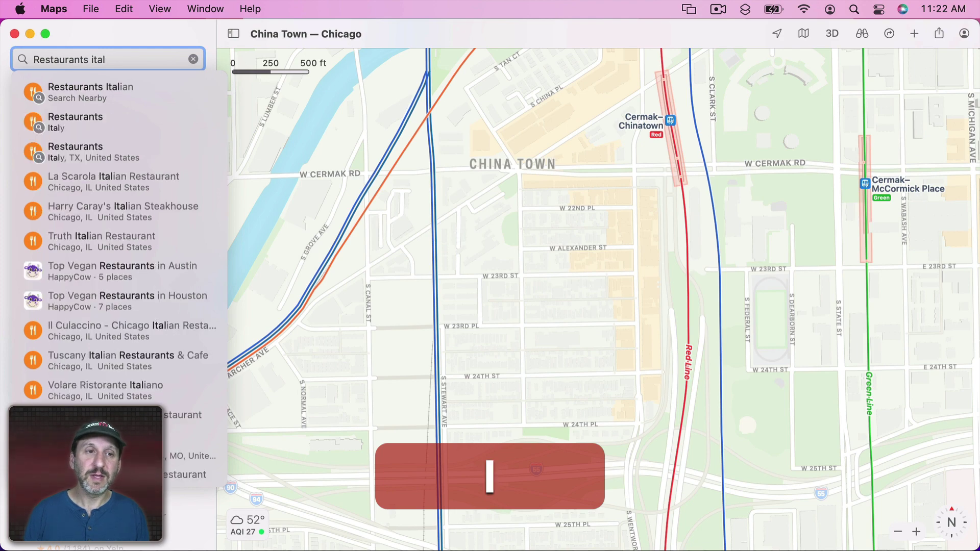
{"action": "key", "text": "Down"}
{"action": "left_click", "coordinate": [109, 94]}
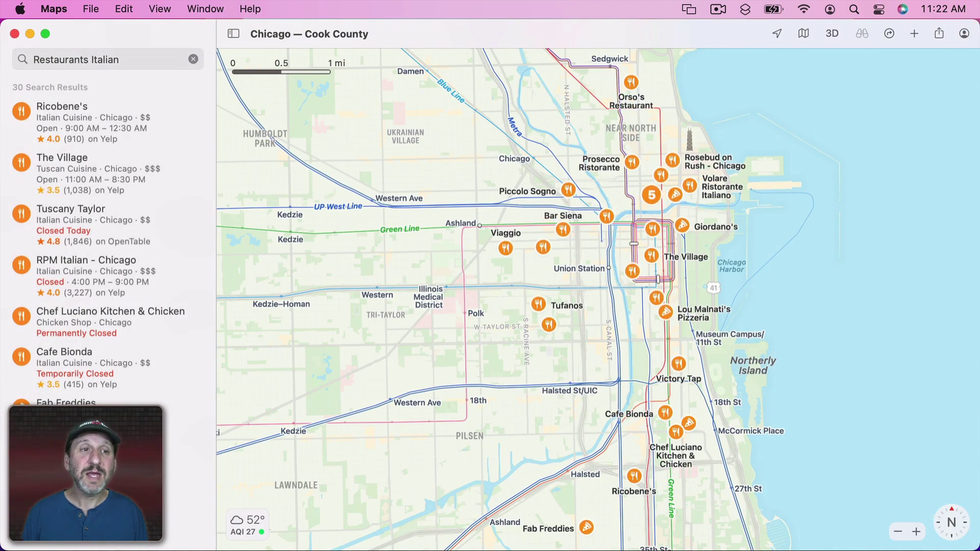
{"action": "left_click", "coordinate": [54, 9]}
{"action": "left_click", "coordinate": [66, 49]}
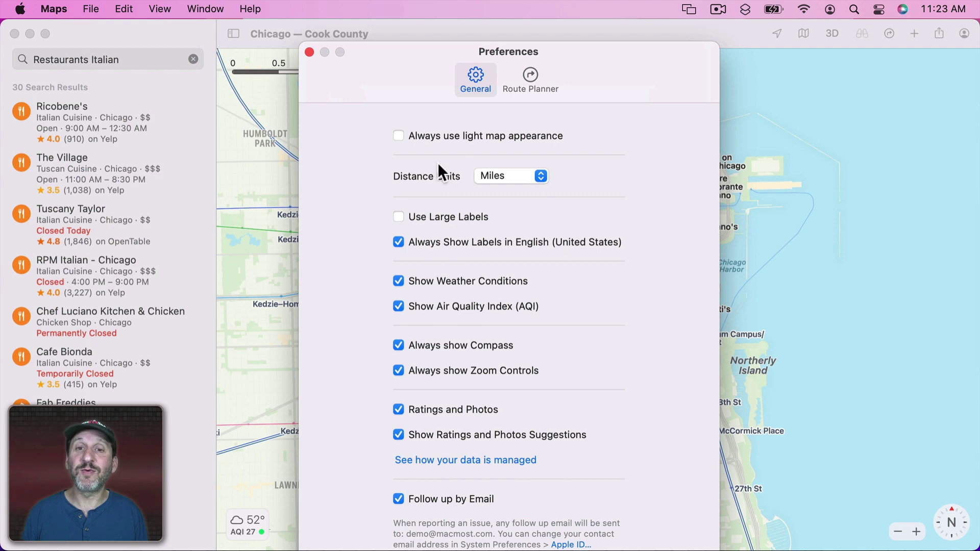
View the Route Planner preferences, then open Union Station's place card with its Amtrak departures.
{"action": "left_click", "coordinate": [535, 91]}
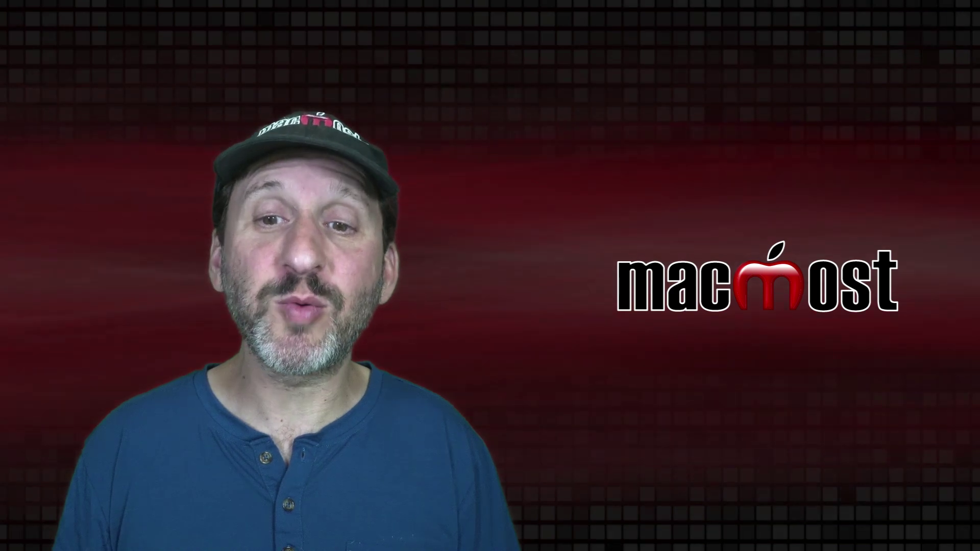
{"action": "left_click", "coordinate": [608, 267]}
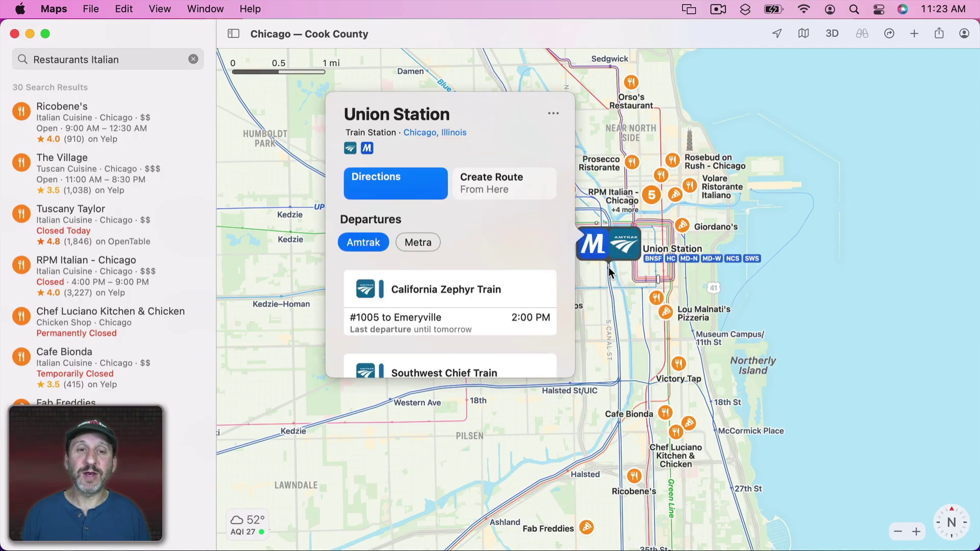
Start a Report an Issue for Union Station and accept the reporting terms.
{"action": "scroll", "coordinate": [479, 272], "scroll_direction": "down", "scroll_amount": 15}
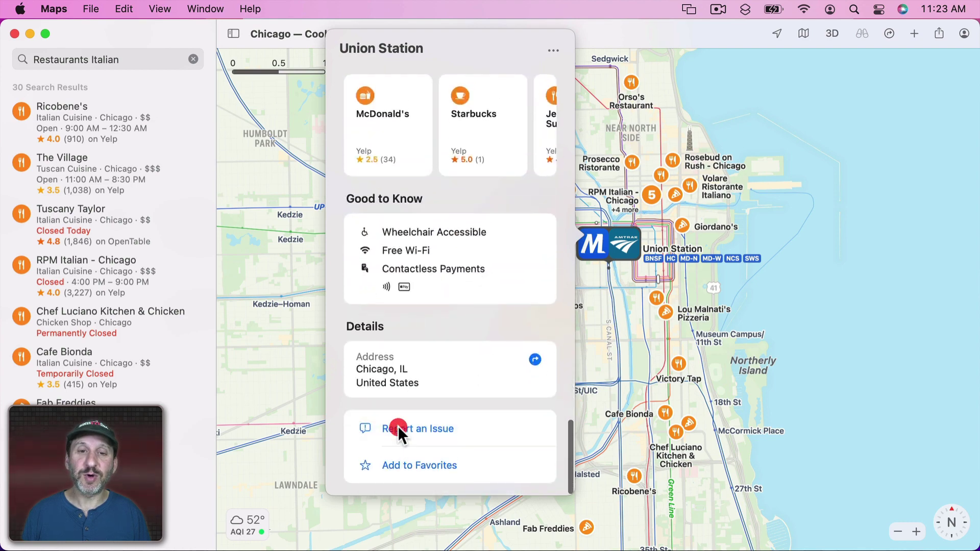
{"action": "left_click", "coordinate": [397, 425]}
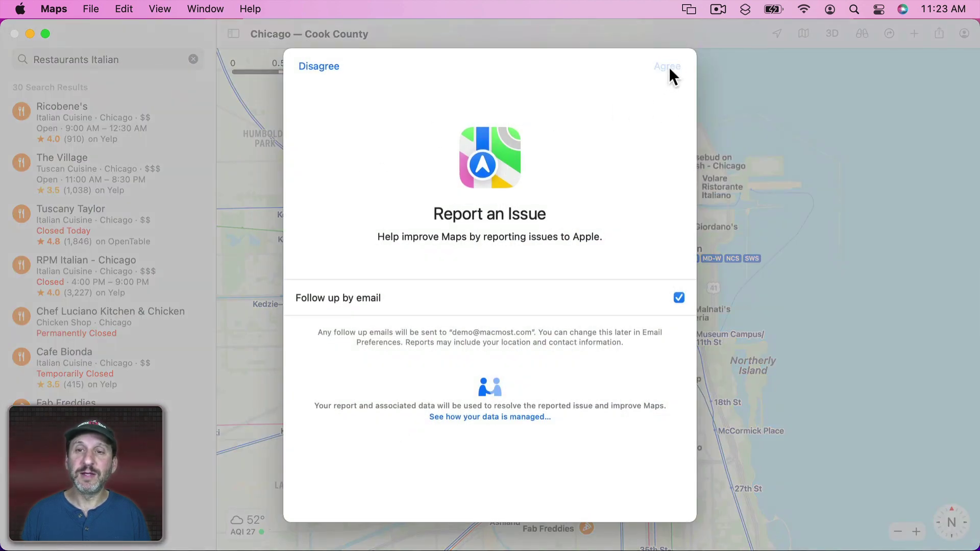
{"action": "left_click", "coordinate": [668, 66]}
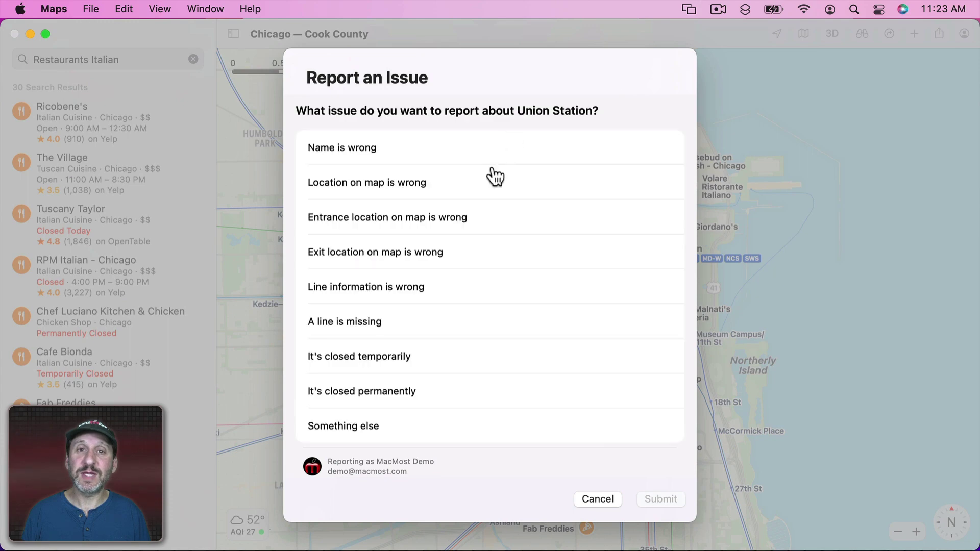